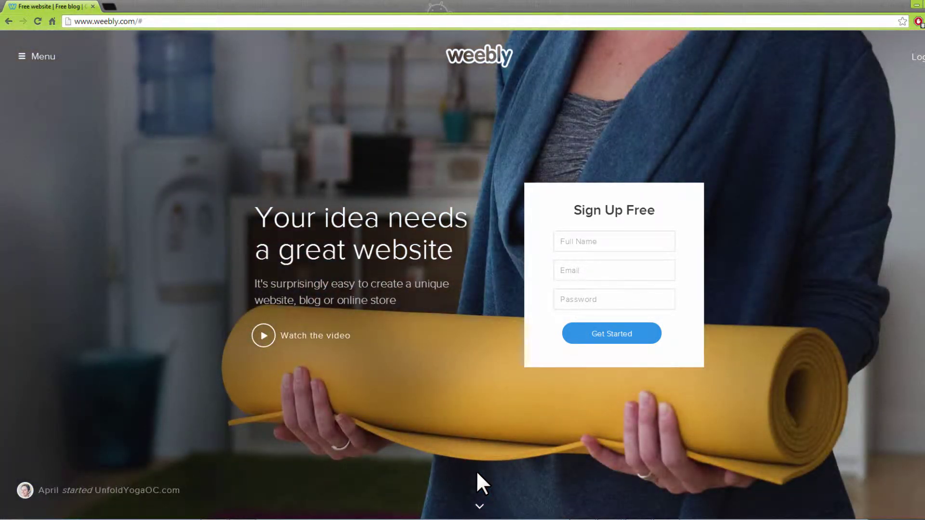
Step: Scroll through the Weebly landing page to review the theme features section
{"action": "left_click", "coordinate": [478, 512]}
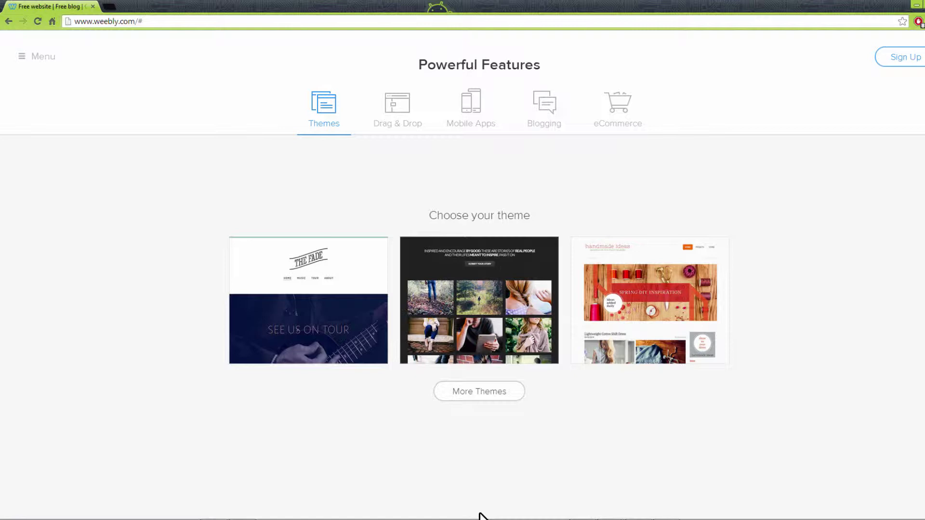
{"action": "scroll", "coordinate": [482, 515], "scroll_direction": "down", "scroll_amount": 1}
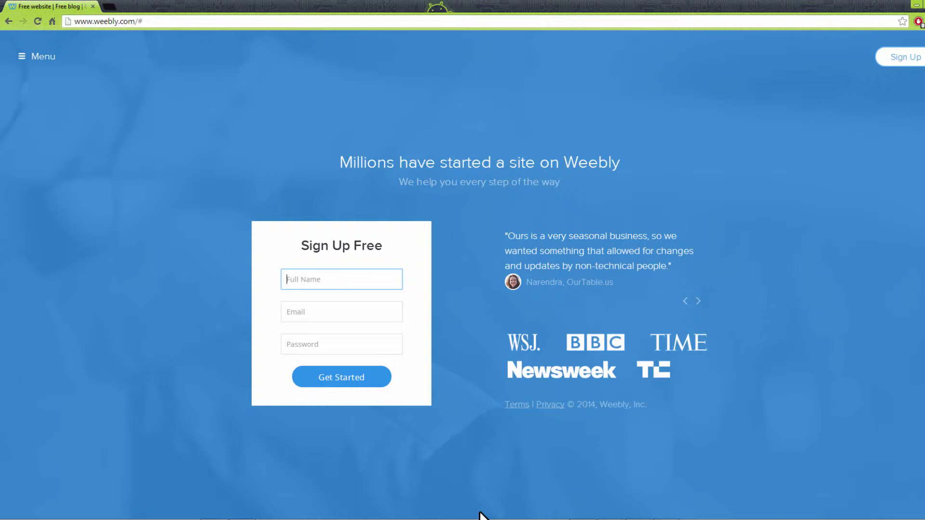
{"action": "scroll", "coordinate": [481, 514], "scroll_direction": "down", "scroll_amount": 1}
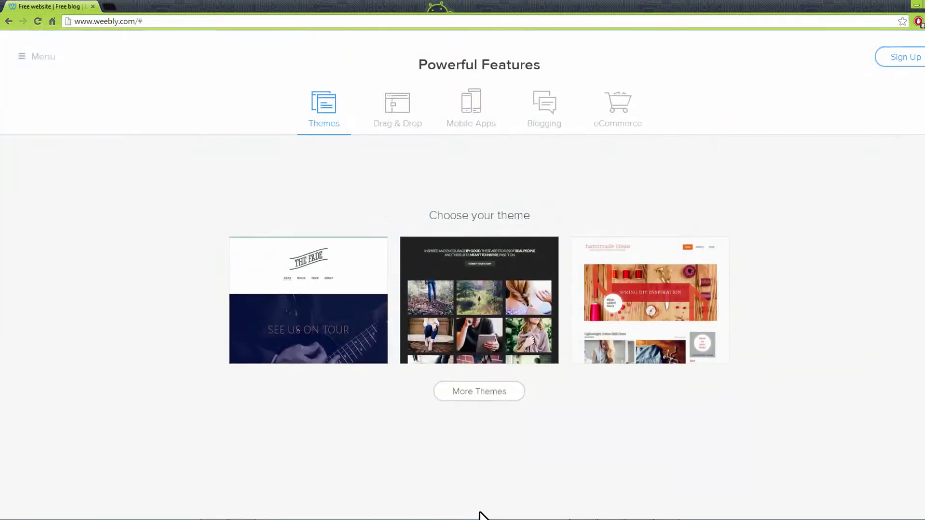
{"action": "scroll", "coordinate": [480, 514], "scroll_direction": "up", "scroll_amount": 1}
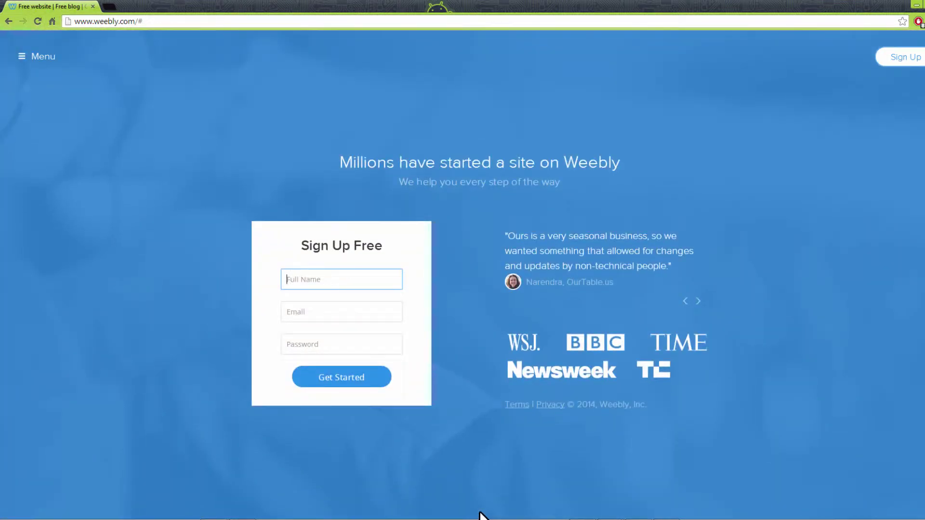
{"action": "scroll", "coordinate": [480, 515], "scroll_direction": "down", "scroll_amount": 1}
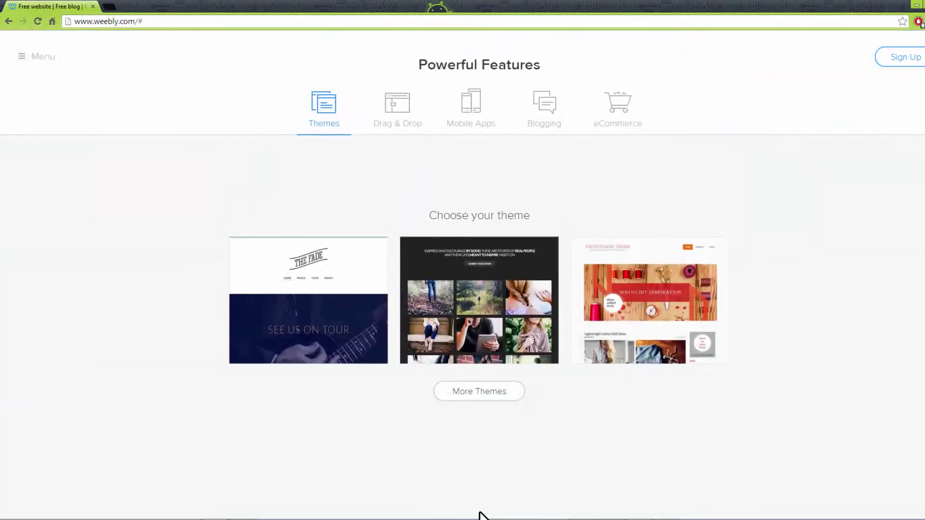
{"action": "scroll", "coordinate": [480, 515], "scroll_direction": "up", "scroll_amount": 1}
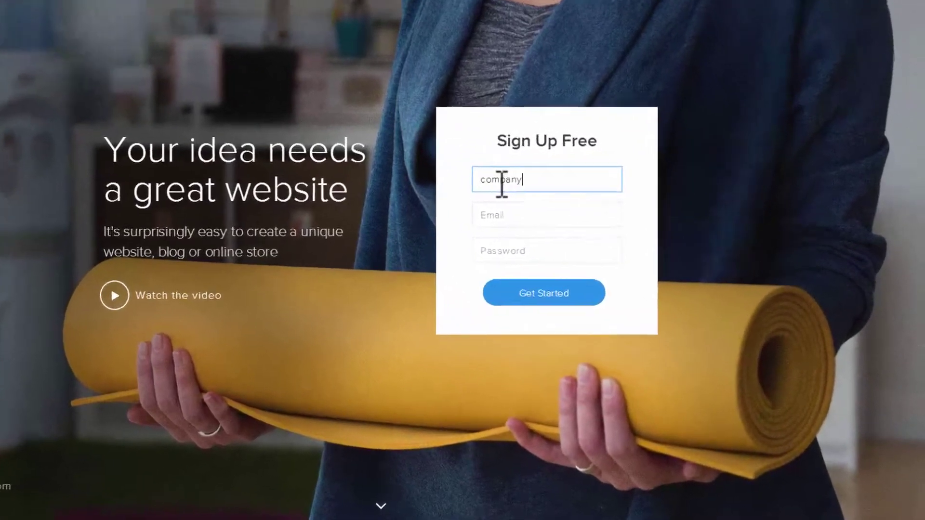
Step: Enter the user's full name, e-mail address and password in the free sign-up form, then submit it
{"action": "type", "text": "name"}
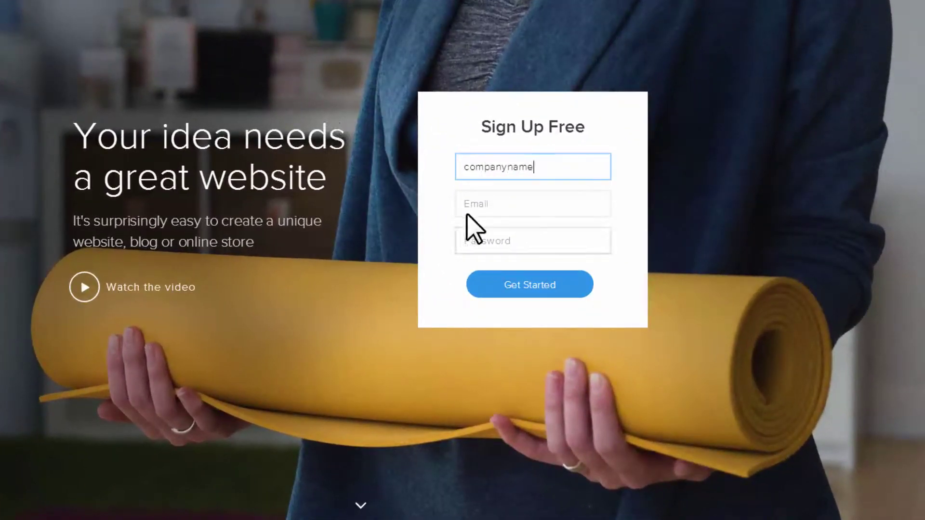
{"action": "left_click", "coordinate": [474, 206]}
{"action": "type", "text": "namecompany@yourcompany."}
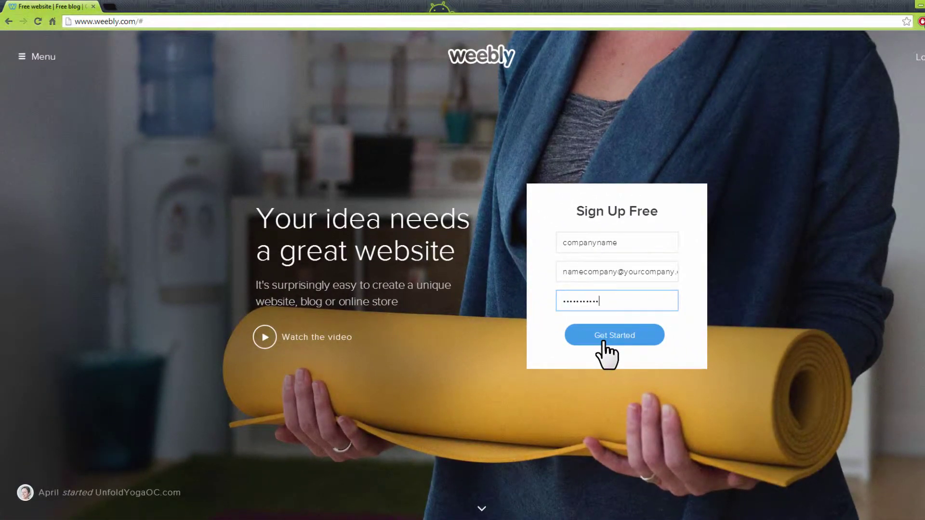
{"action": "left_click", "coordinate": [606, 343]}
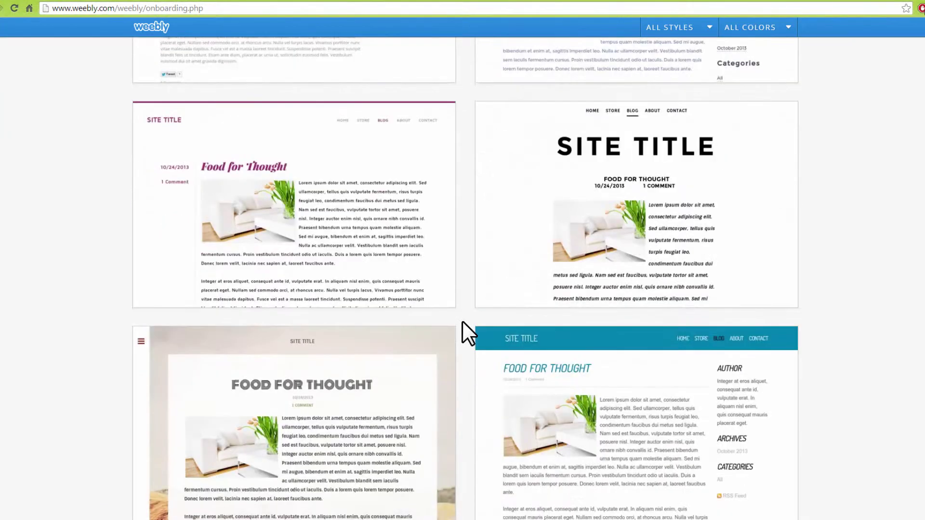
{"action": "scroll", "coordinate": [463, 323], "scroll_direction": "down", "scroll_amount": 3}
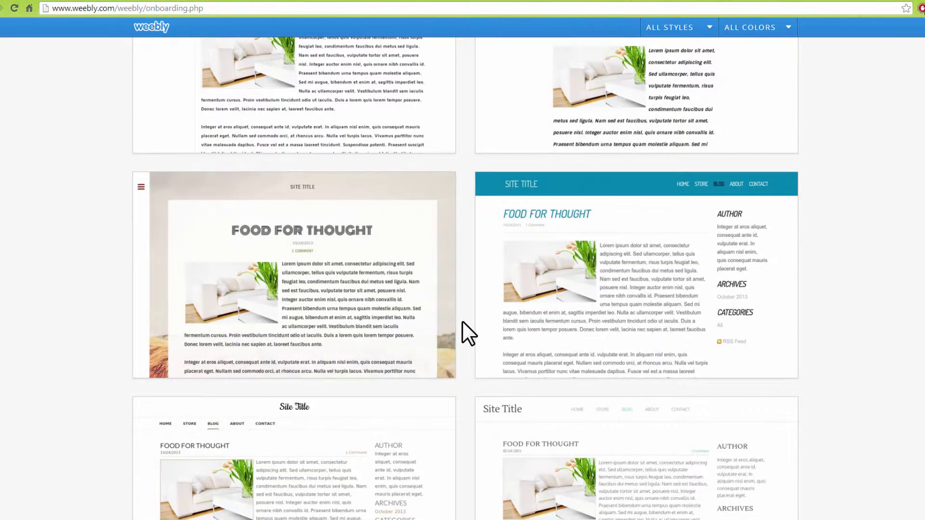
Step: Pick the plain Site Title theme from the blog theme grid
{"action": "mouse_move", "coordinate": [733, 358]}
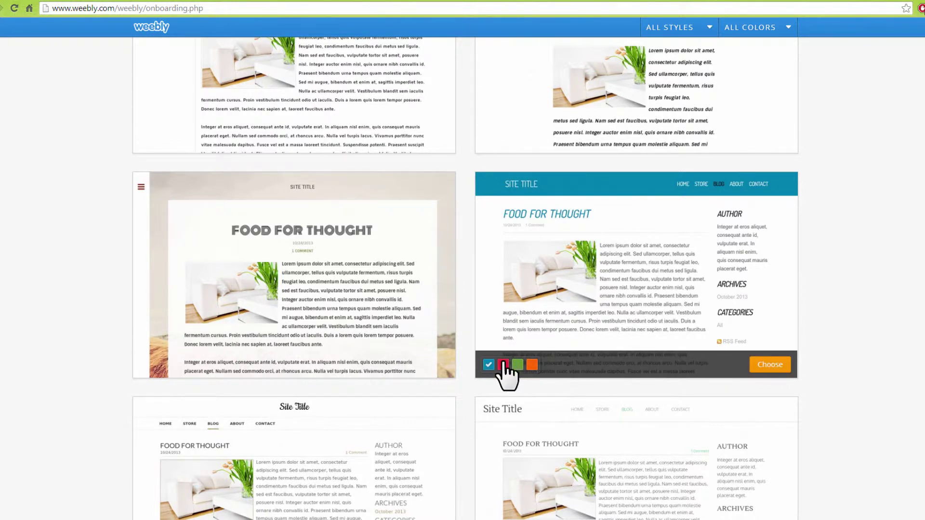
{"action": "scroll", "coordinate": [506, 376], "scroll_direction": "down", "scroll_amount": 4}
{"action": "mouse_move", "coordinate": [533, 372]}
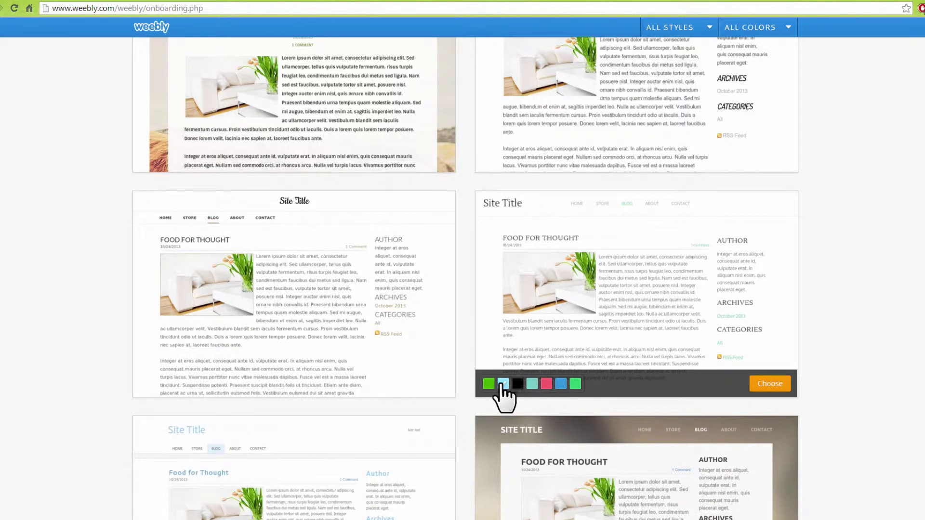
{"action": "left_click", "coordinate": [757, 384]}
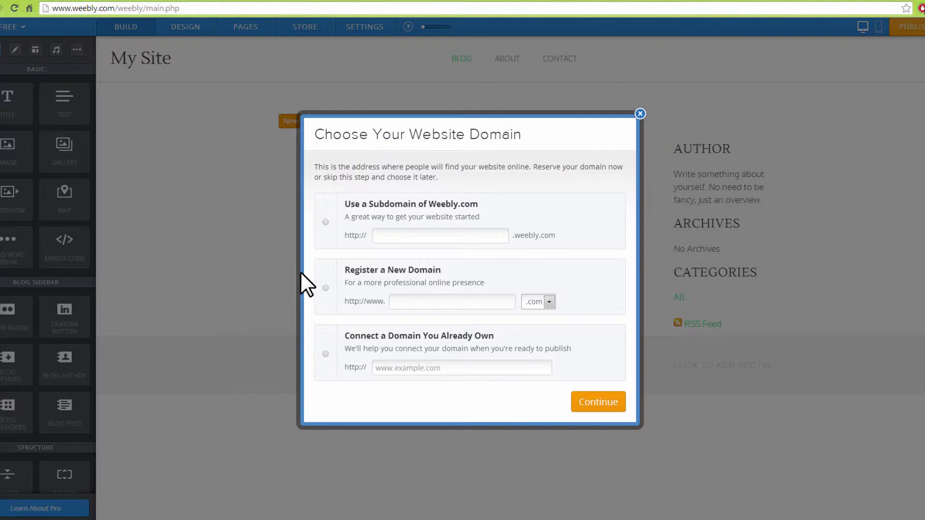
Step: Claim namecompany.weebly.com as the site's free Weebly subdomain
{"action": "left_click", "coordinate": [325, 222]}
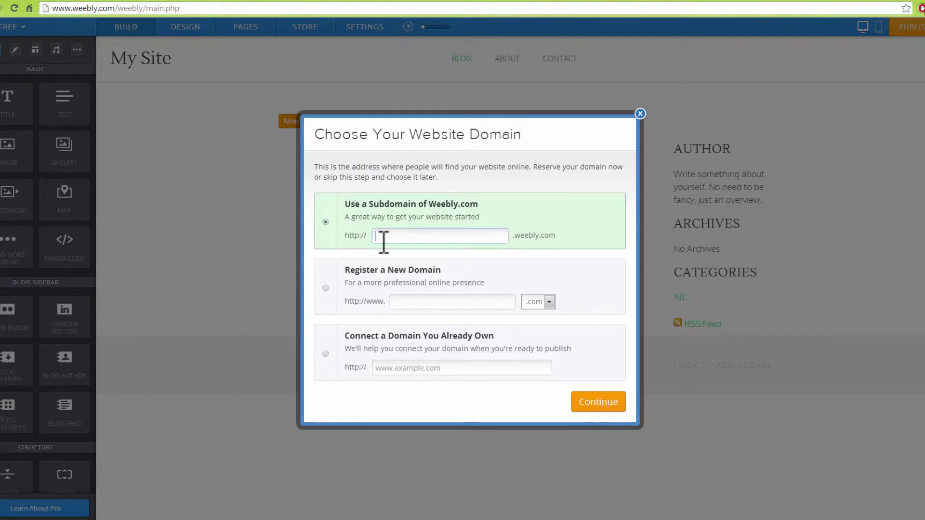
{"action": "left_click", "coordinate": [420, 239]}
{"action": "type", "text": "n"}
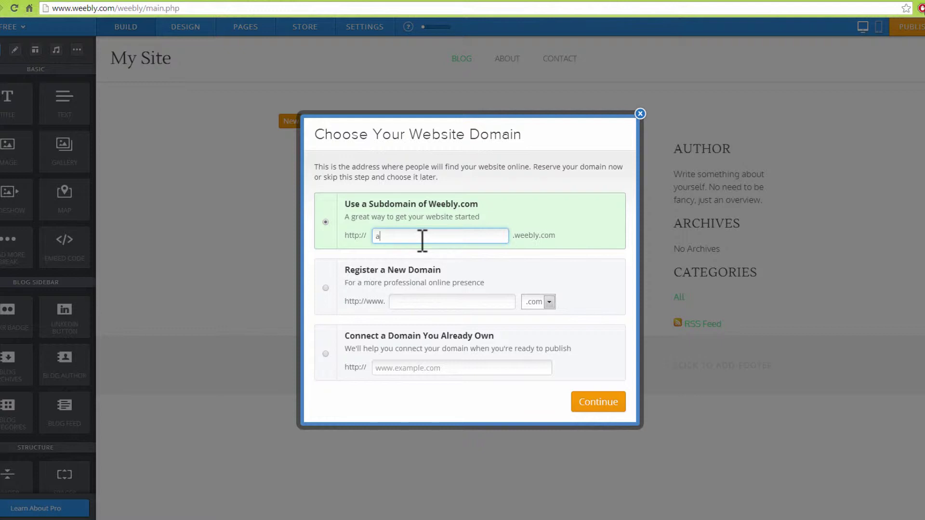
{"action": "key", "text": "BackSpace"}
{"action": "type", "text": "namecom"}
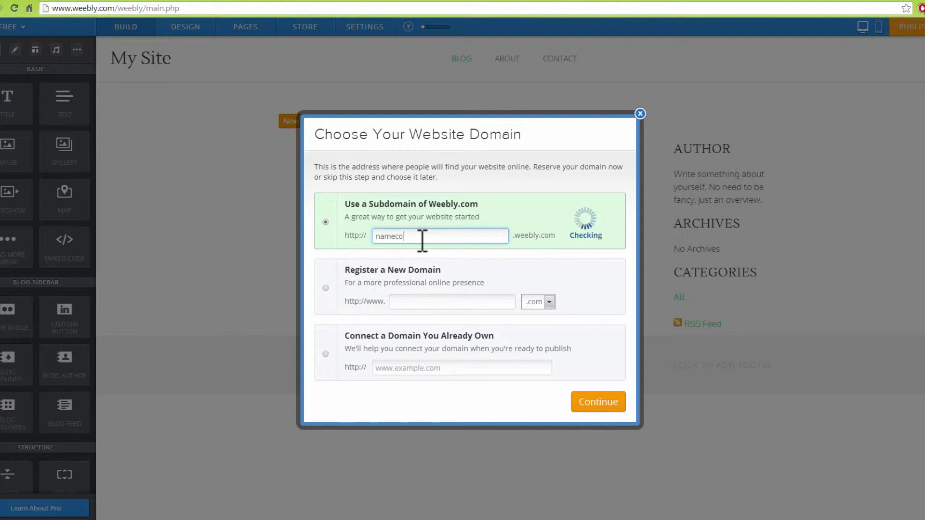
{"action": "type", "text": "pany"}
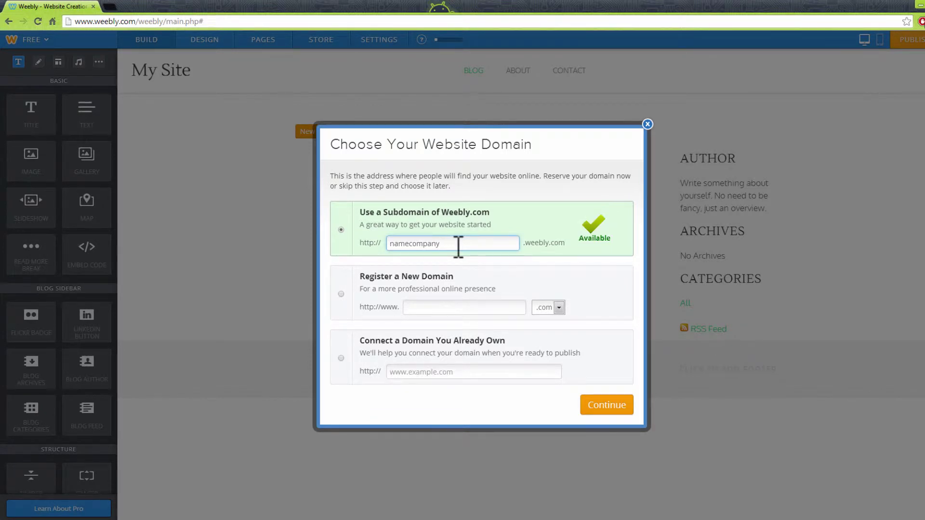
{"action": "left_click", "coordinate": [608, 407]}
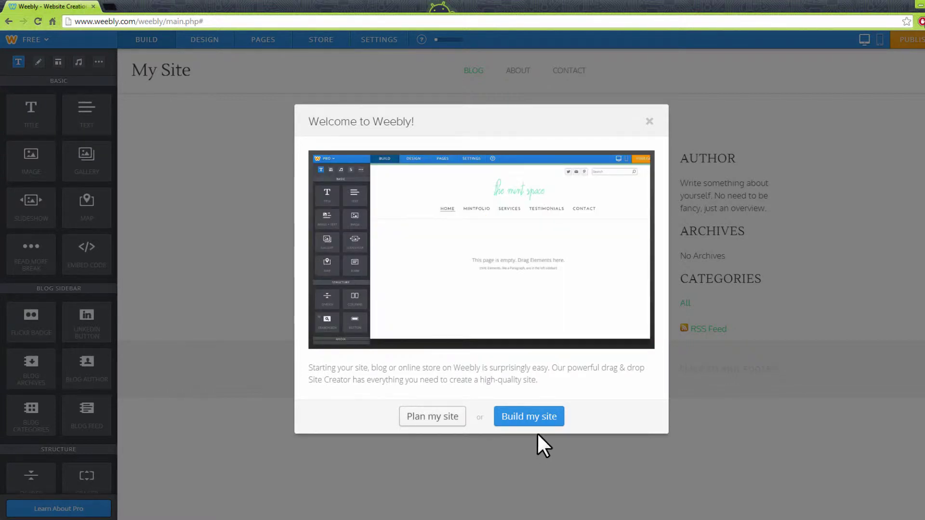
Step: Dismiss the Welcome to Weebly dialog and start a new blog post
{"action": "left_click", "coordinate": [534, 419]}
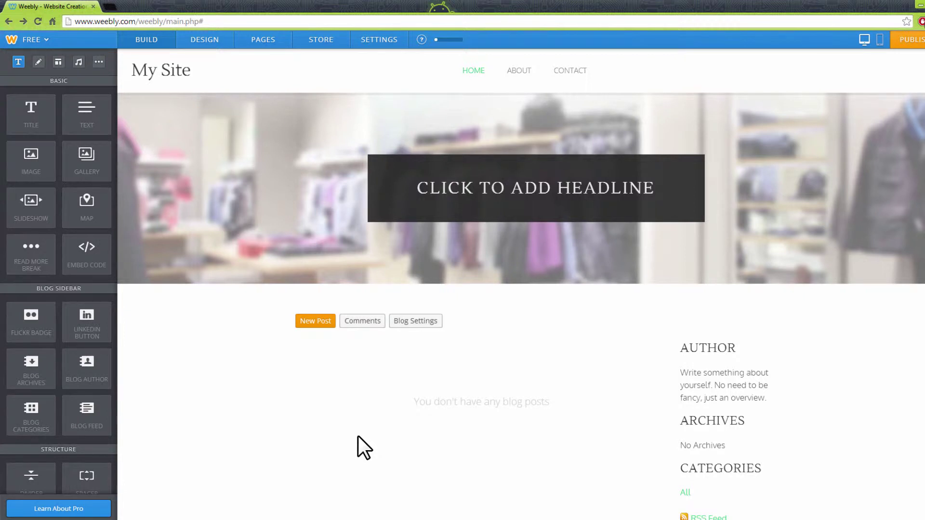
{"action": "left_click", "coordinate": [315, 322]}
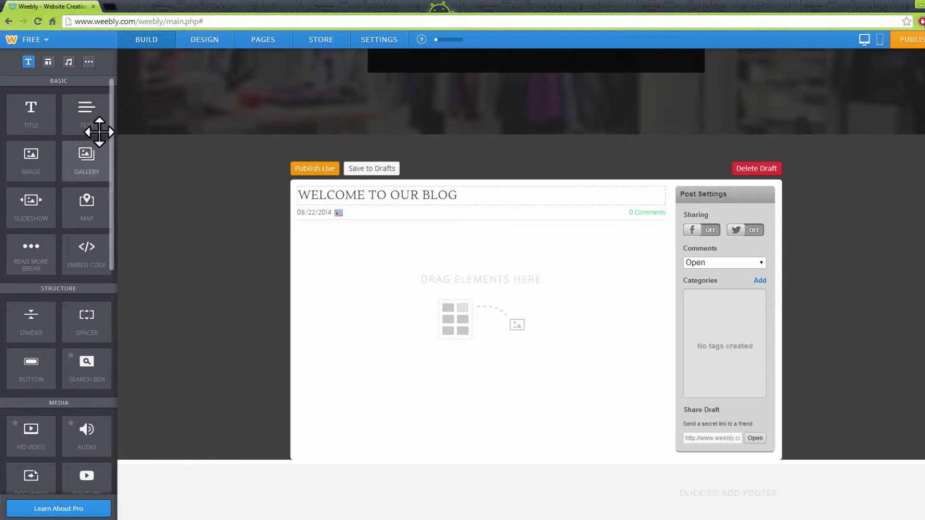
Step: Add a text block reading 'Welcome to our companies blog. We are happy to serve you.'
{"action": "left_click_drag", "start_coordinate": [95, 120], "coordinate": [523, 321]}
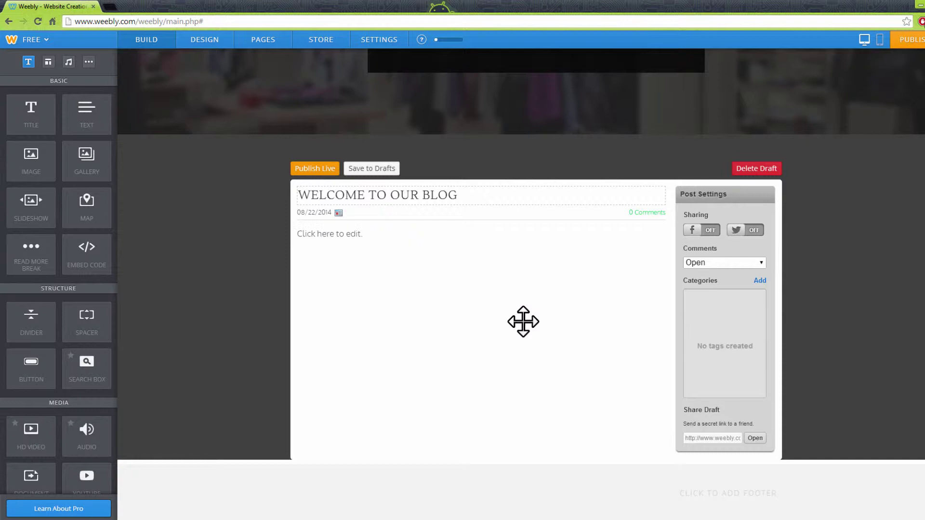
{"action": "left_click", "coordinate": [357, 233]}
{"action": "type", "text": "Wel"}
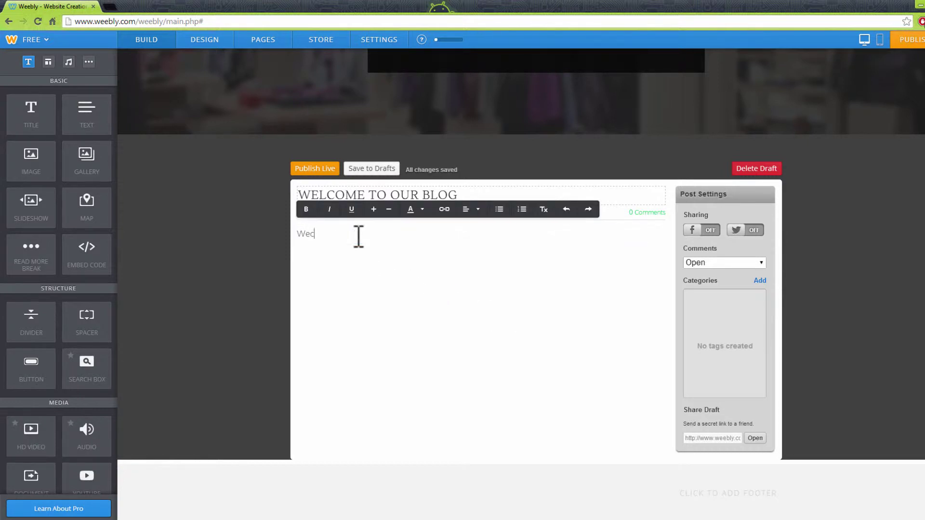
{"action": "type", "text": "come to our companies blog. We are happy to serve"}
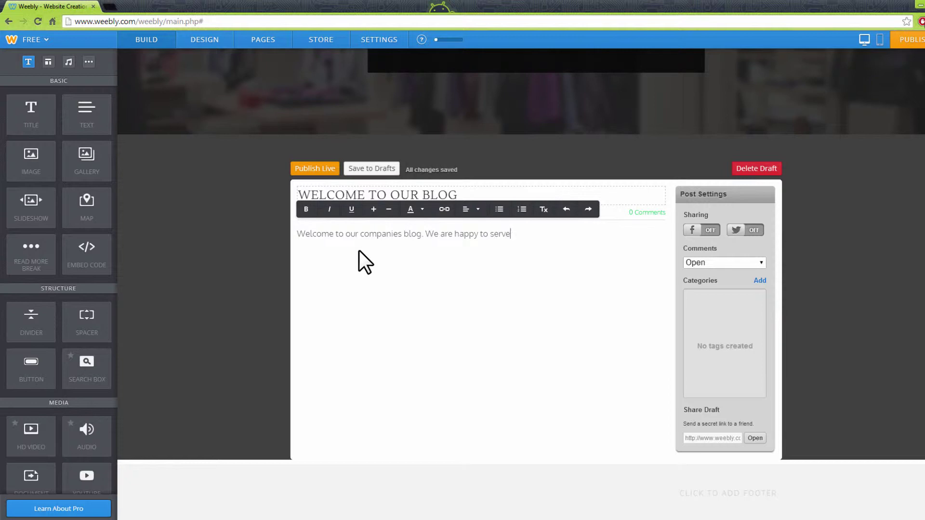
{"action": "type", "text": " you."}
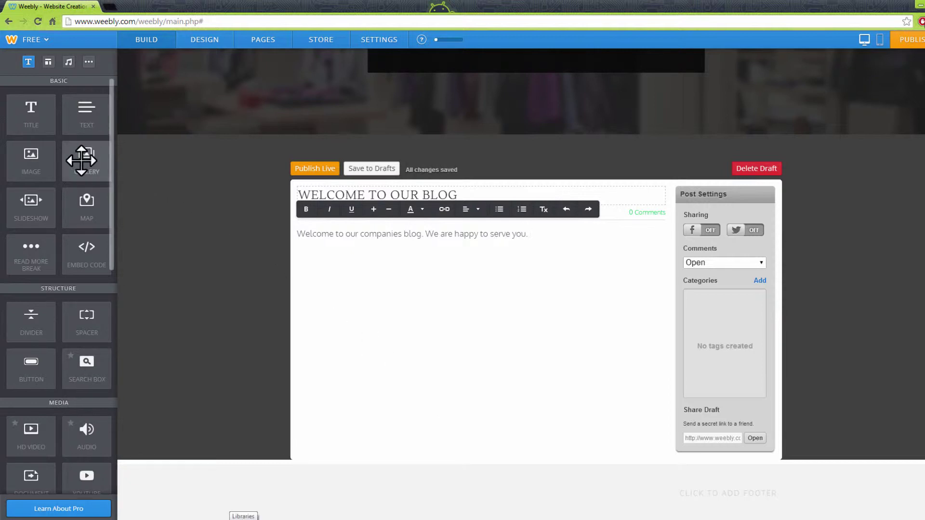
Step: Insert the free insect stock photo below the text and shrink it to about half width
{"action": "left_click_drag", "start_coordinate": [37, 161], "coordinate": [399, 328]}
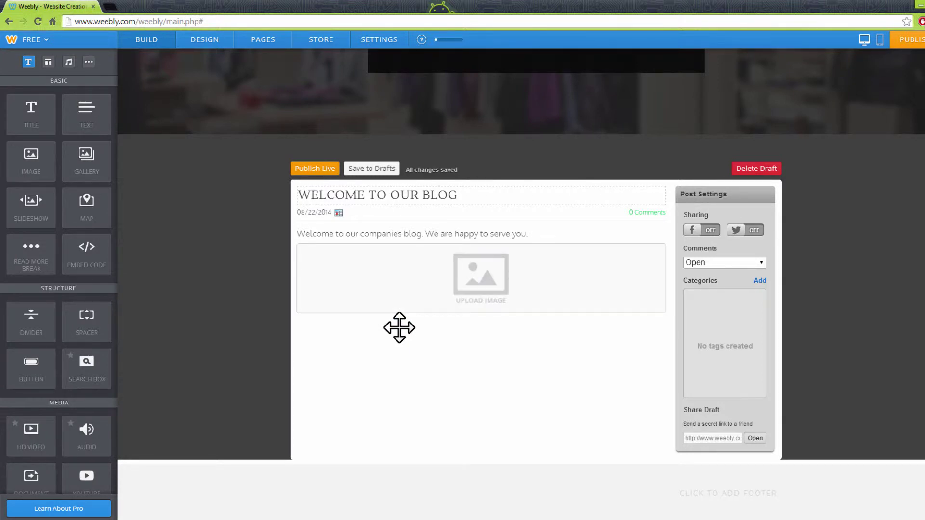
{"action": "left_click", "coordinate": [475, 288]}
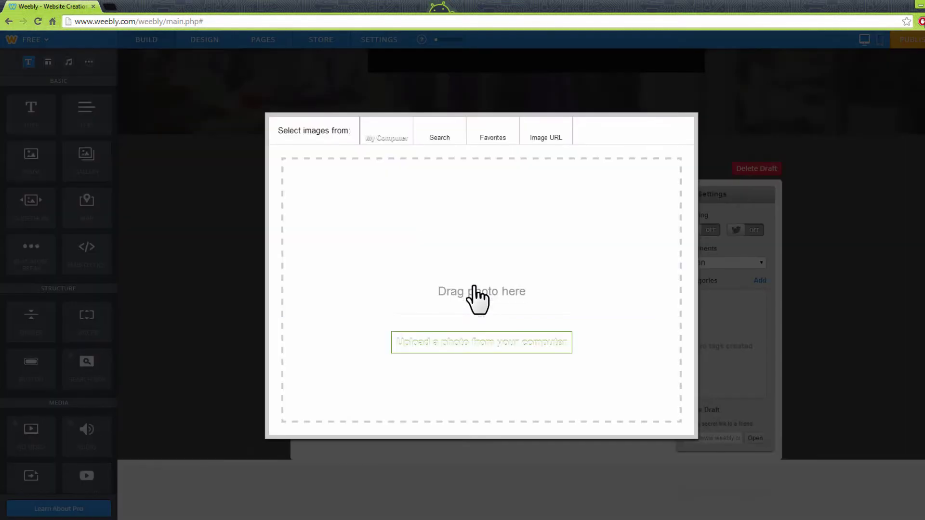
{"action": "left_click", "coordinate": [440, 138]}
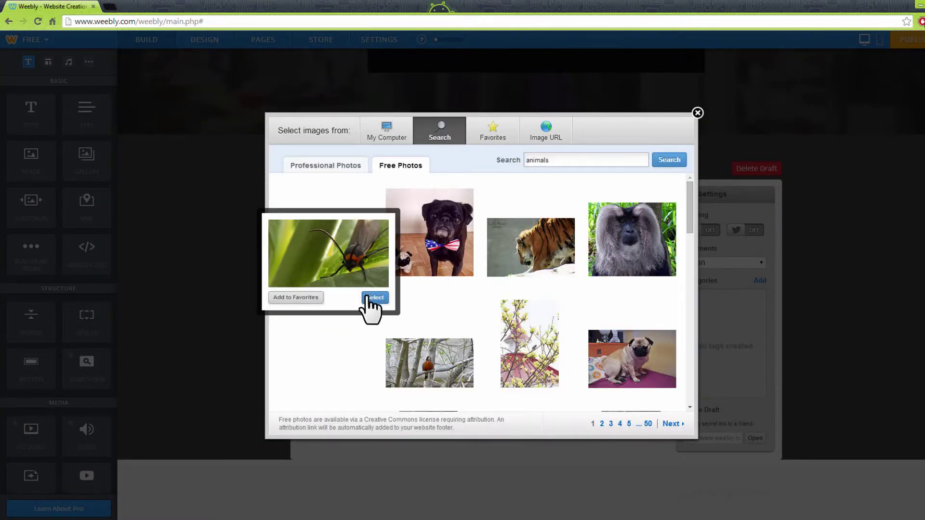
{"action": "left_click", "coordinate": [372, 299]}
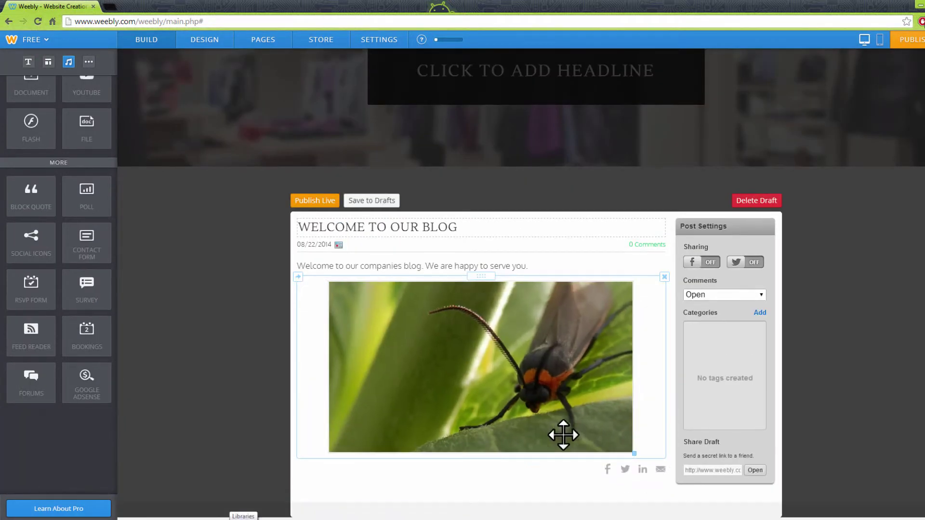
{"action": "left_click_drag", "start_coordinate": [564, 435], "coordinate": [722, 443]}
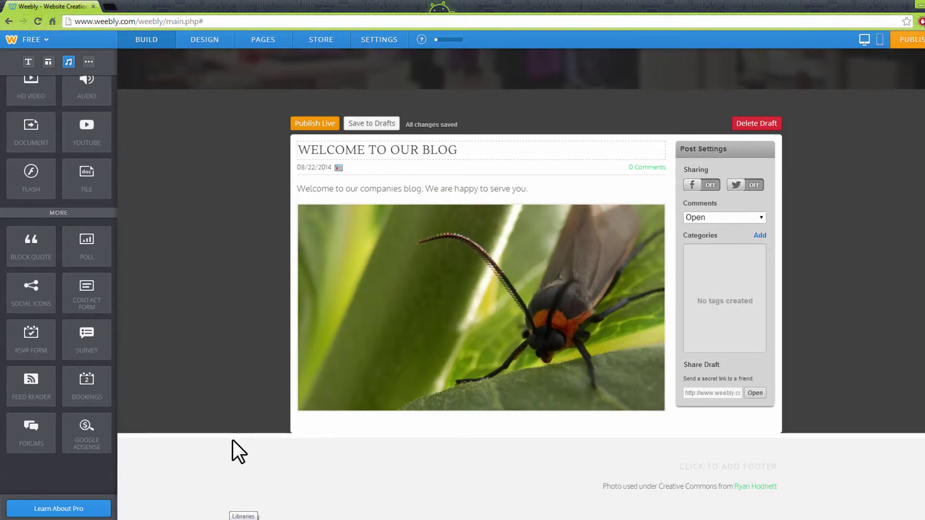
Step: Place Facebook, Twitter, LinkedIn and email share icons under the photo, aligned right
{"action": "scroll", "coordinate": [75, 289], "scroll_direction": "up", "scroll_amount": 2}
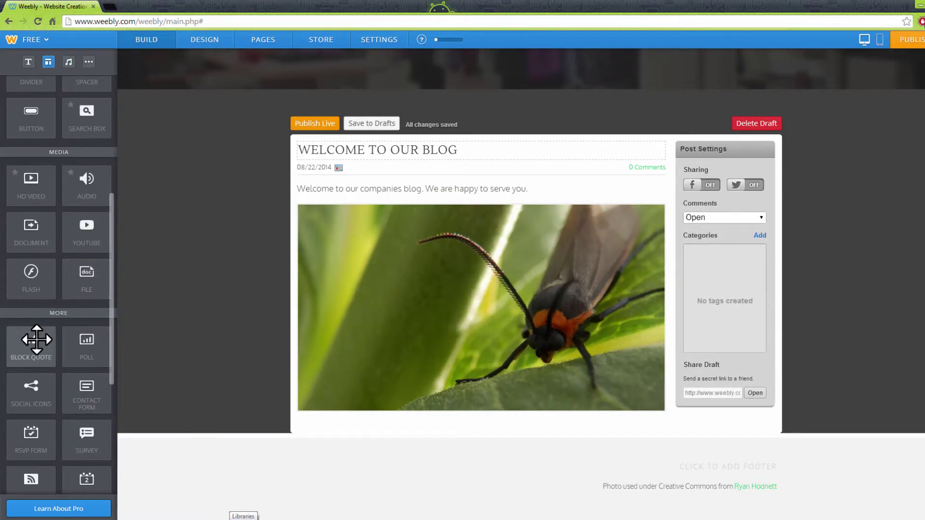
{"action": "left_click_drag", "start_coordinate": [27, 388], "coordinate": [407, 419]}
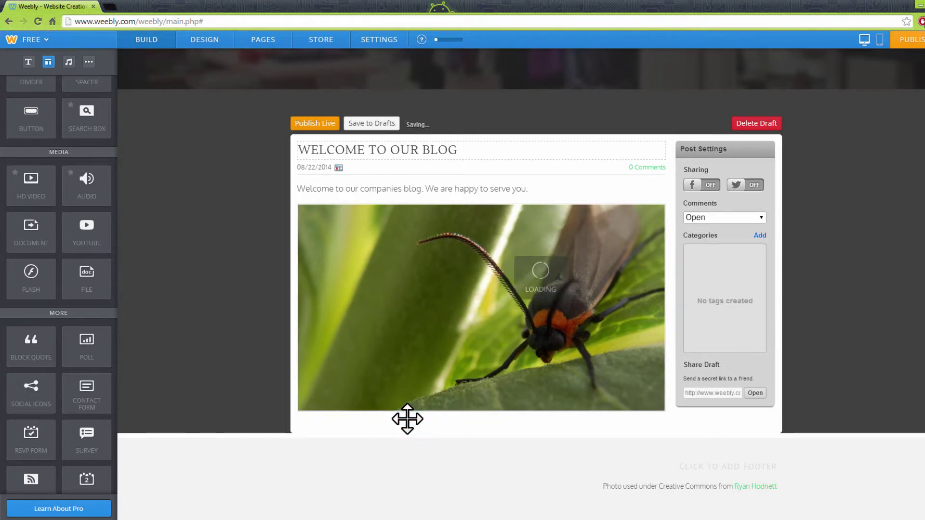
{"action": "left_click", "coordinate": [407, 421]}
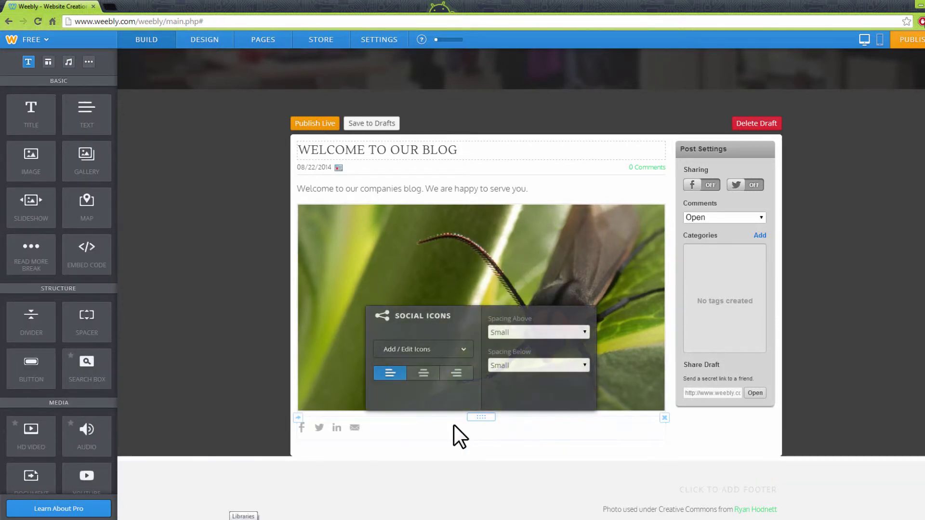
{"action": "left_click", "coordinate": [435, 374]}
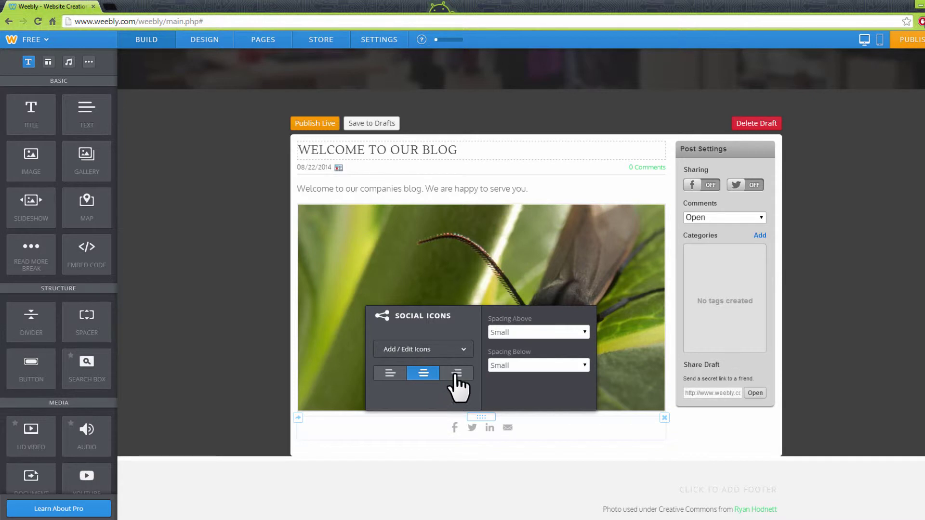
{"action": "left_click", "coordinate": [458, 374]}
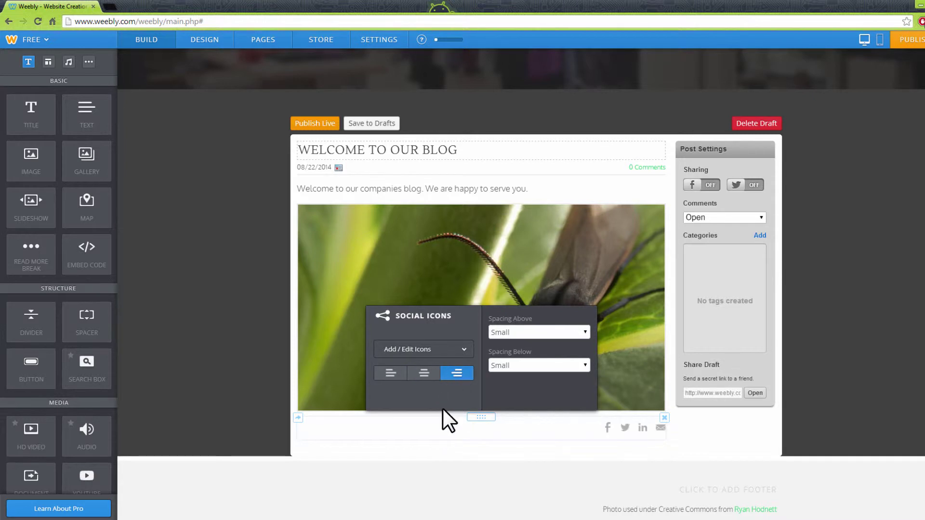
Step: Close the social icons settings and set post comments to Approve first
{"action": "left_click", "coordinate": [435, 451]}
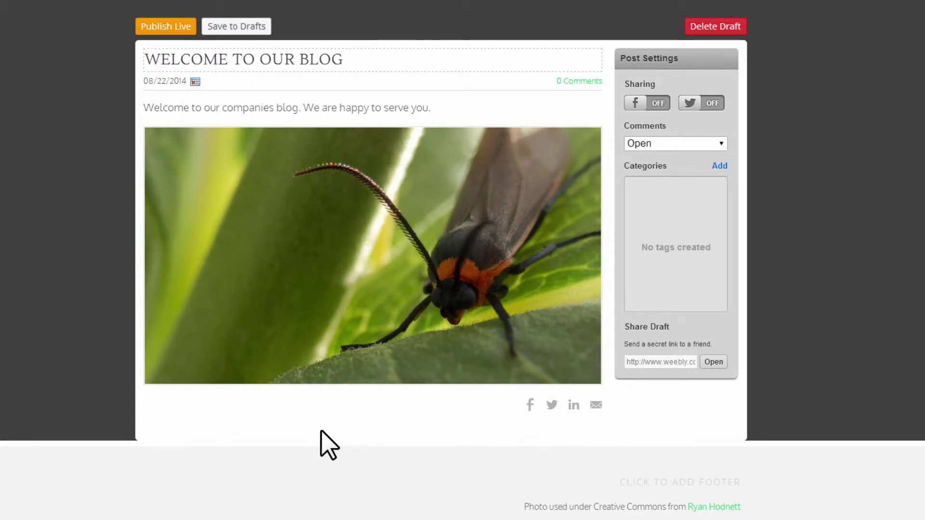
{"action": "scroll", "coordinate": [320, 438], "scroll_direction": "down", "scroll_amount": 2}
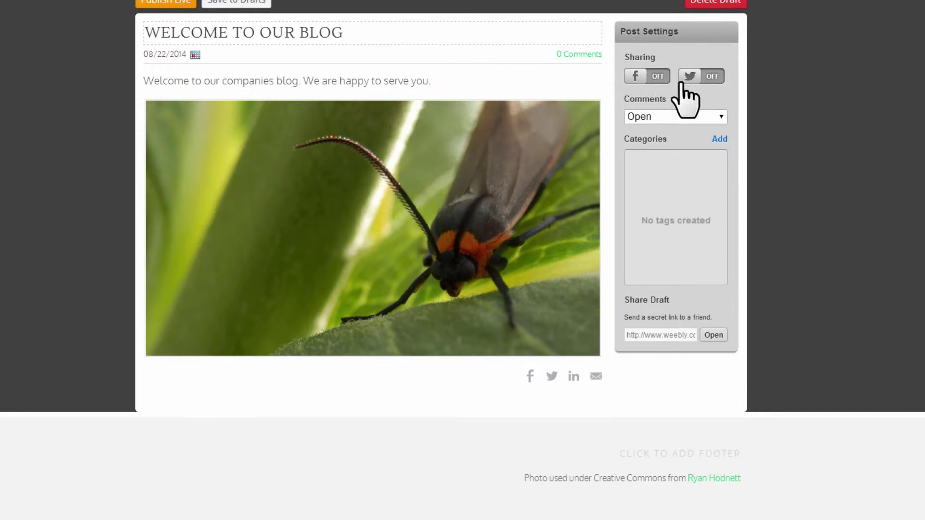
{"action": "left_click", "coordinate": [675, 117]}
{"action": "left_click", "coordinate": [665, 124]}
Step: Switch comments back to Open and file the post under a new category named 'new'
{"action": "left_click", "coordinate": [658, 117]}
{"action": "left_click", "coordinate": [648, 129]}
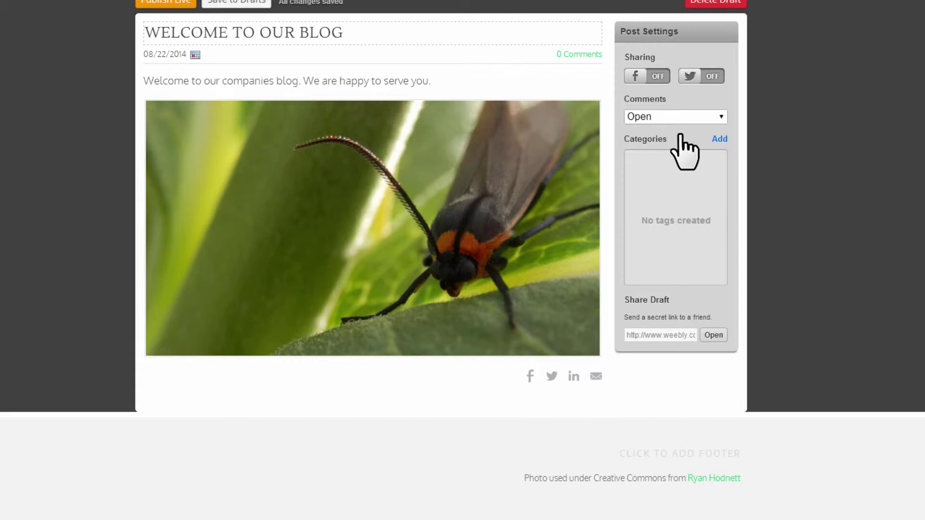
{"action": "left_click", "coordinate": [716, 139]}
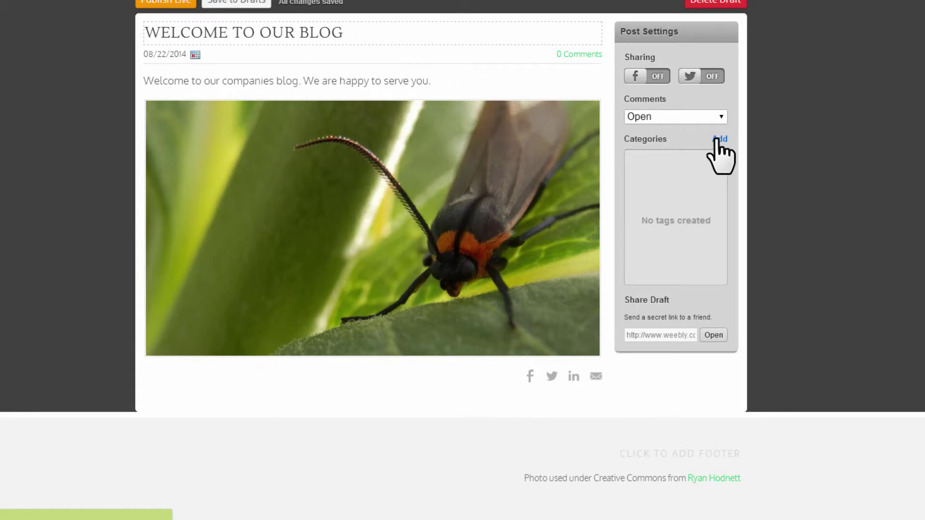
{"action": "left_click", "coordinate": [717, 139]}
{"action": "type", "text": "new"}
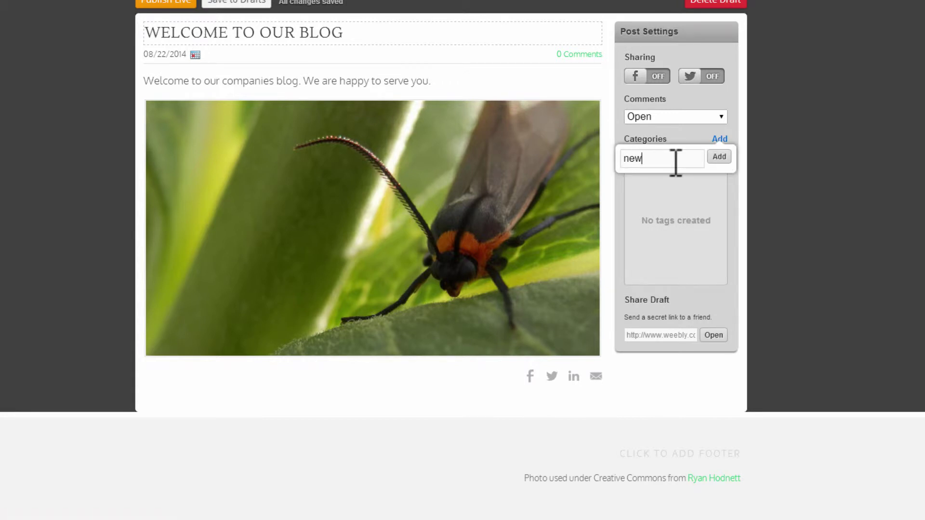
{"action": "left_click", "coordinate": [718, 158]}
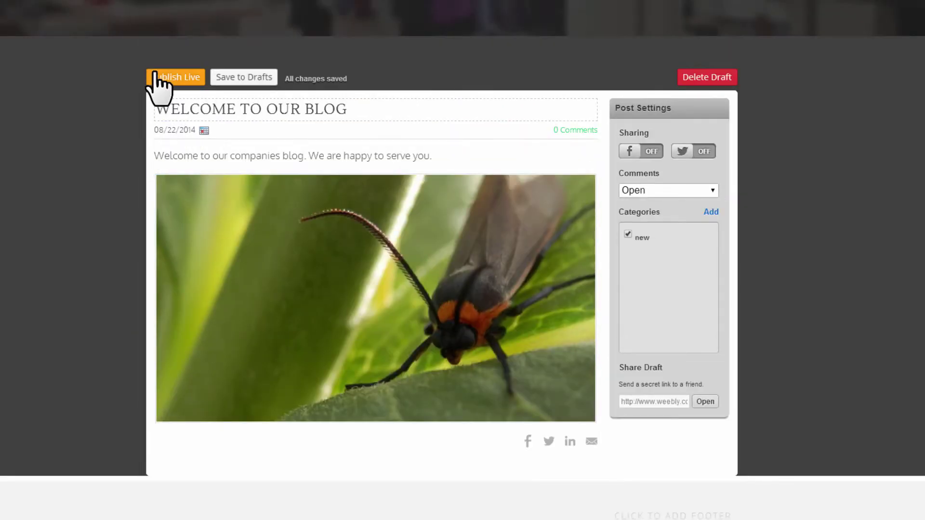
Step: Publish the post live on the namecompany.weebly.com subdomain
{"action": "left_click", "coordinate": [160, 17]}
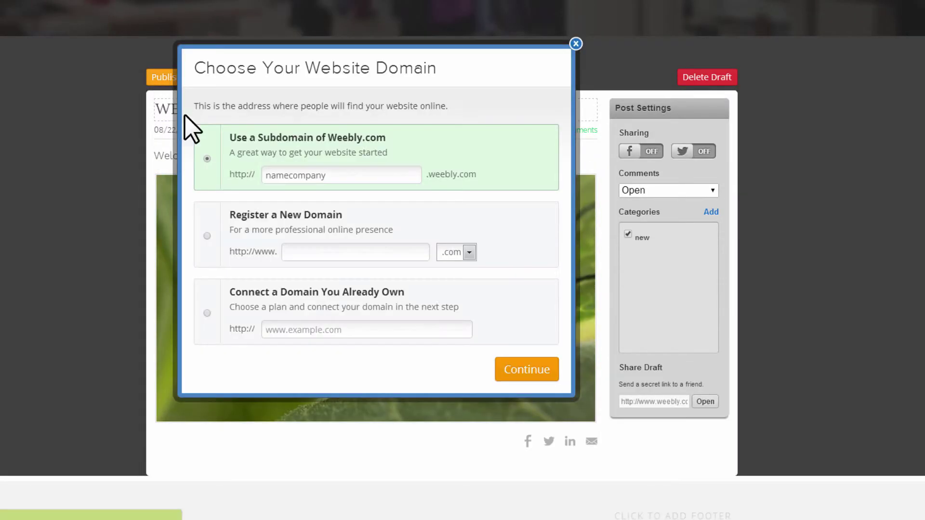
{"action": "left_click", "coordinate": [520, 371]}
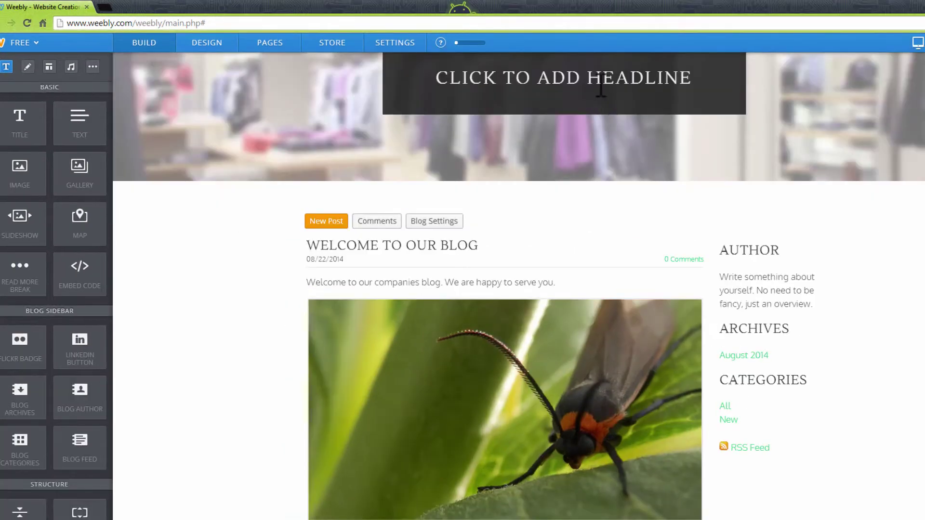
Step: Change the banner headline to OUR COMPANY, then select the sidebar Author text for editing
{"action": "left_click", "coordinate": [601, 86]}
{"action": "type", "text": "OUR"}
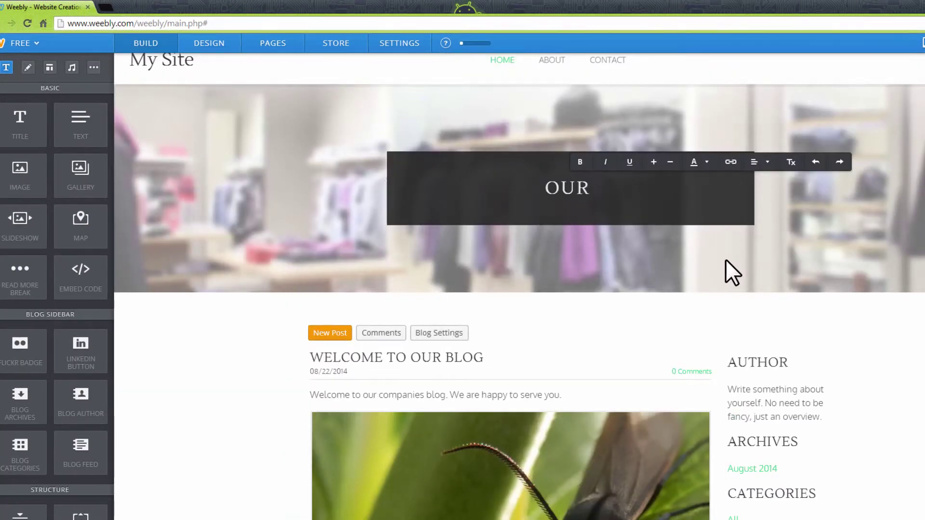
{"action": "type", "text": " COMPANY"}
{"action": "scroll", "coordinate": [725, 259], "scroll_direction": "down", "scroll_amount": 2}
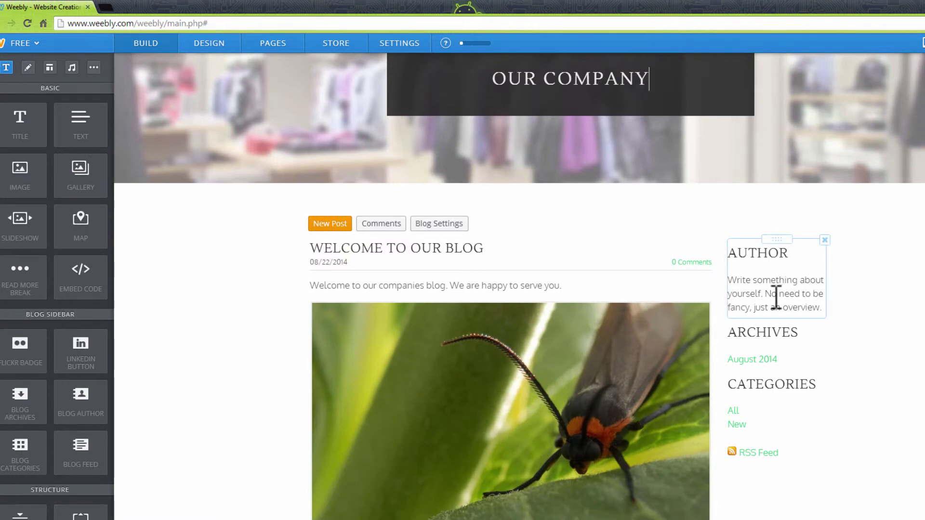
{"action": "left_click", "coordinate": [775, 295]}
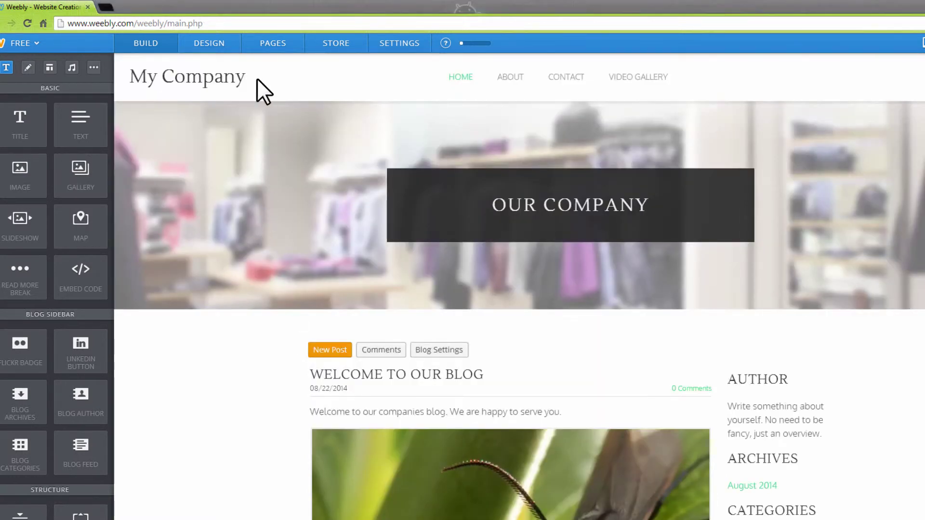
Step: Go to the Design options and choose Change Theme
{"action": "left_click", "coordinate": [212, 46]}
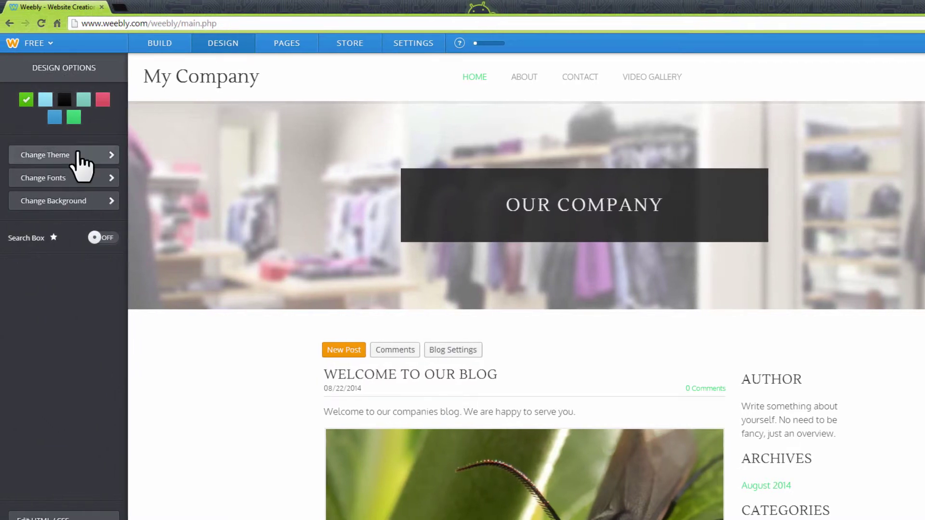
{"action": "left_click", "coordinate": [77, 156]}
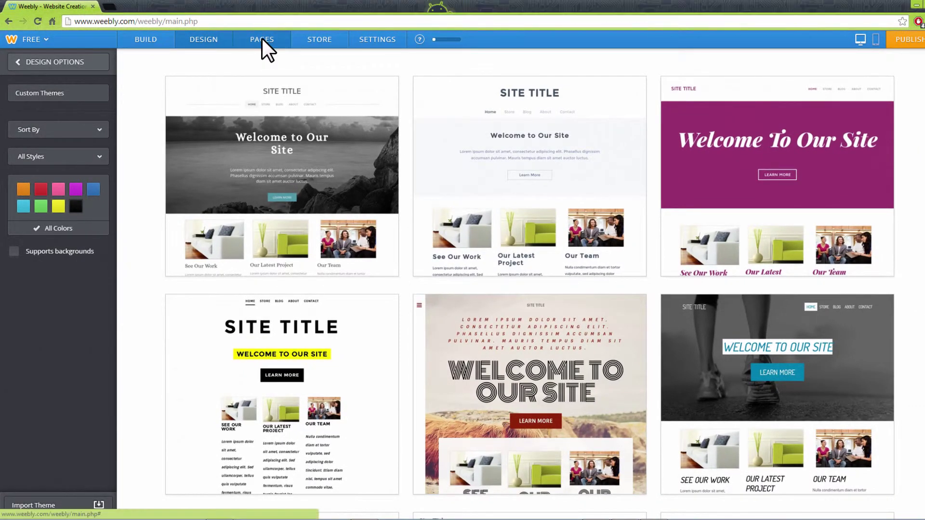
Step: Create a standard page named 'Video Gallery' using the Splash Page layout, then save and edit it
{"action": "left_click", "coordinate": [262, 39]}
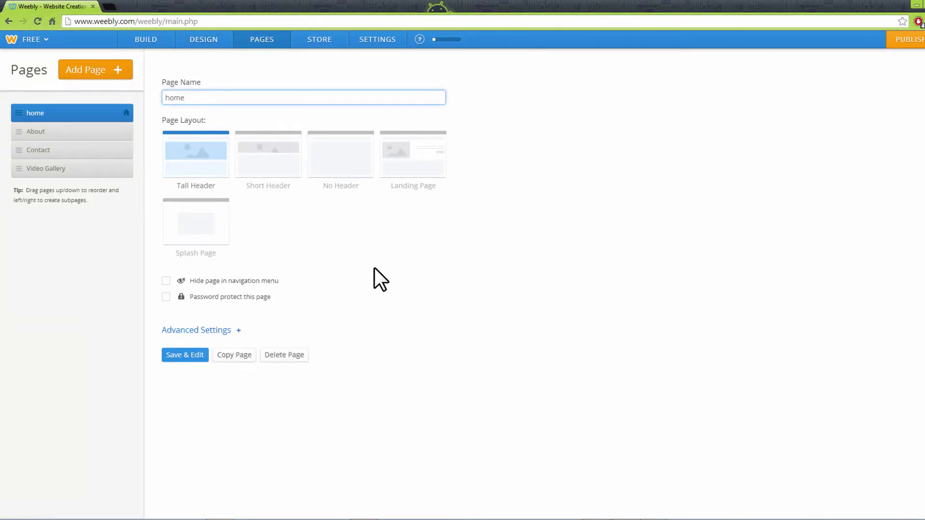
{"action": "left_click", "coordinate": [117, 72]}
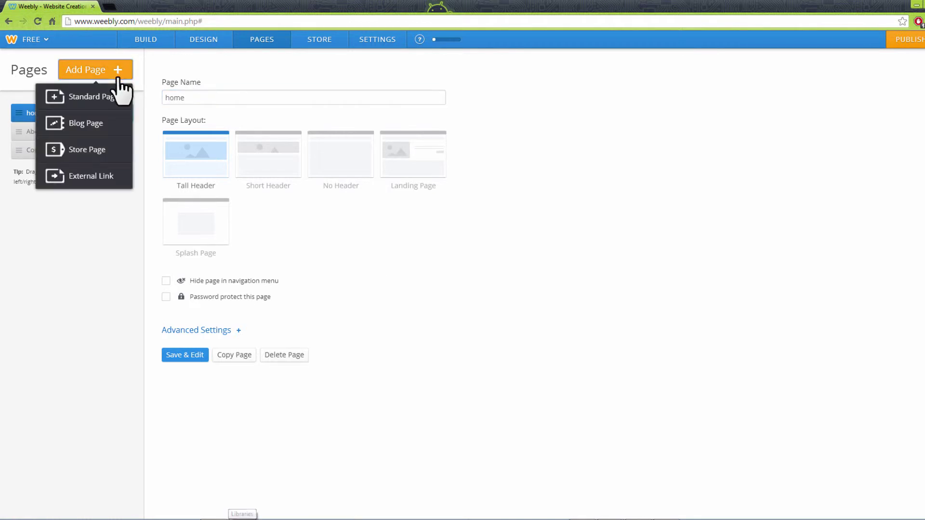
{"action": "left_click", "coordinate": [95, 99]}
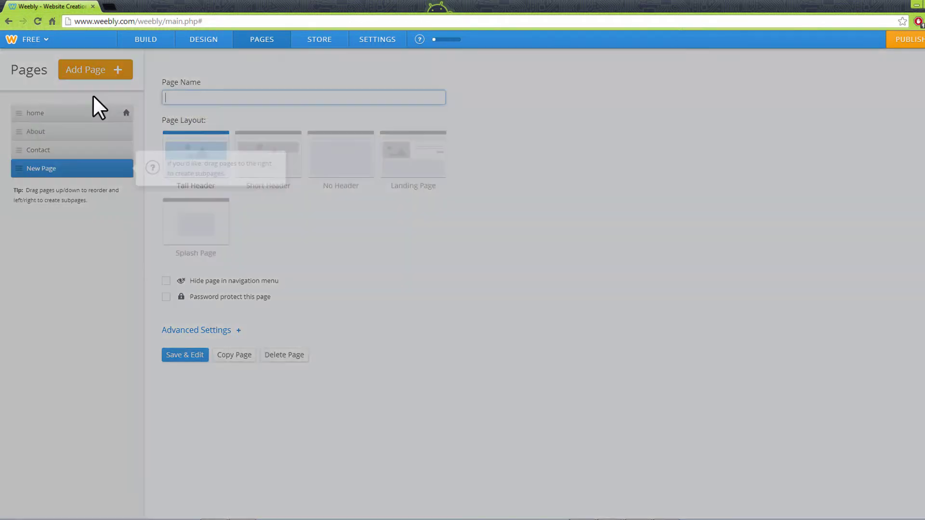
{"action": "type", "text": "Video Gallery"}
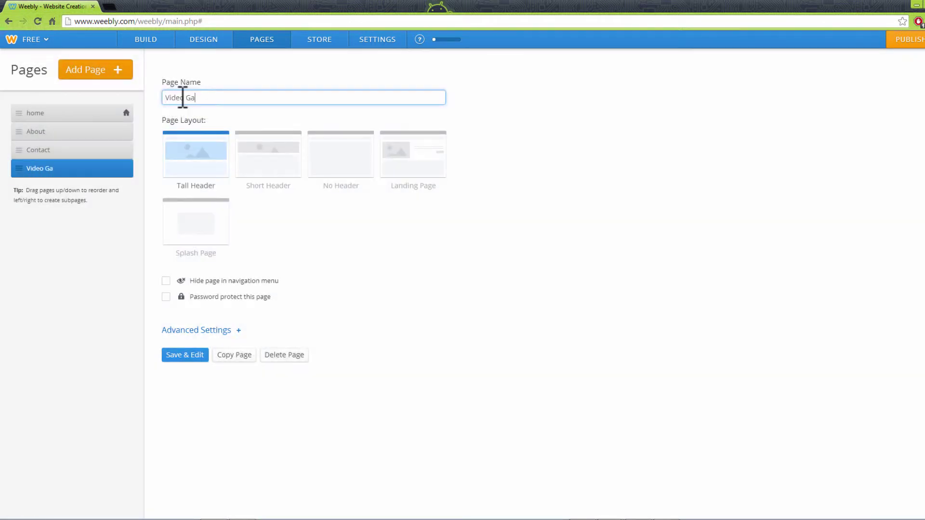
{"action": "left_click", "coordinate": [194, 218]}
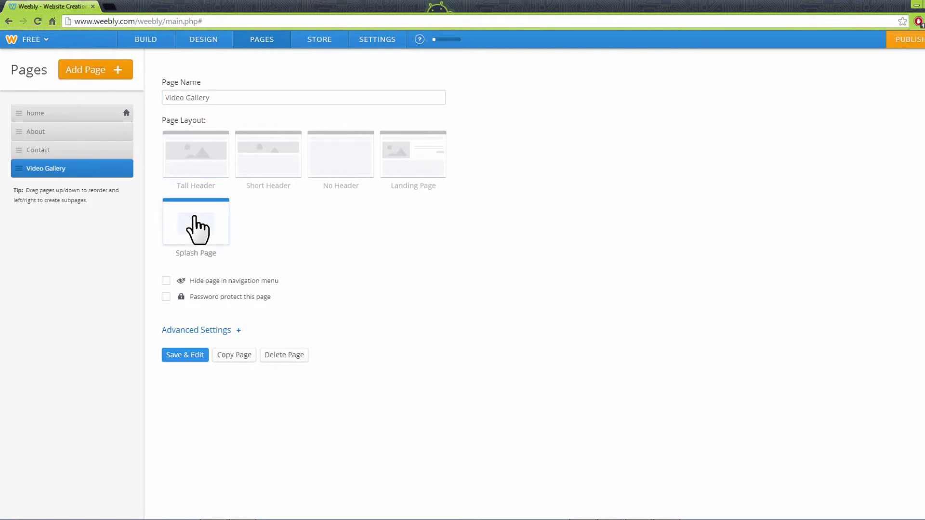
{"action": "left_click", "coordinate": [207, 332]}
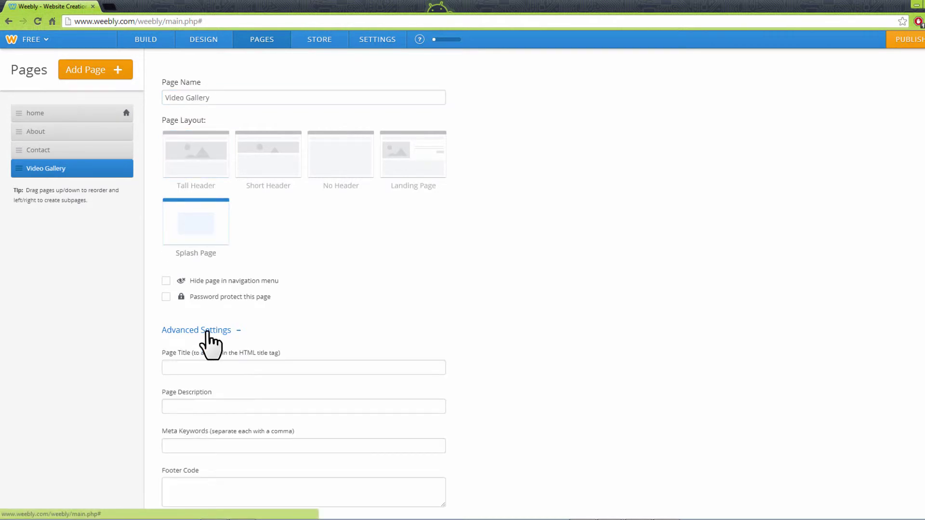
{"action": "scroll", "coordinate": [207, 331], "scroll_direction": "down", "scroll_amount": 3}
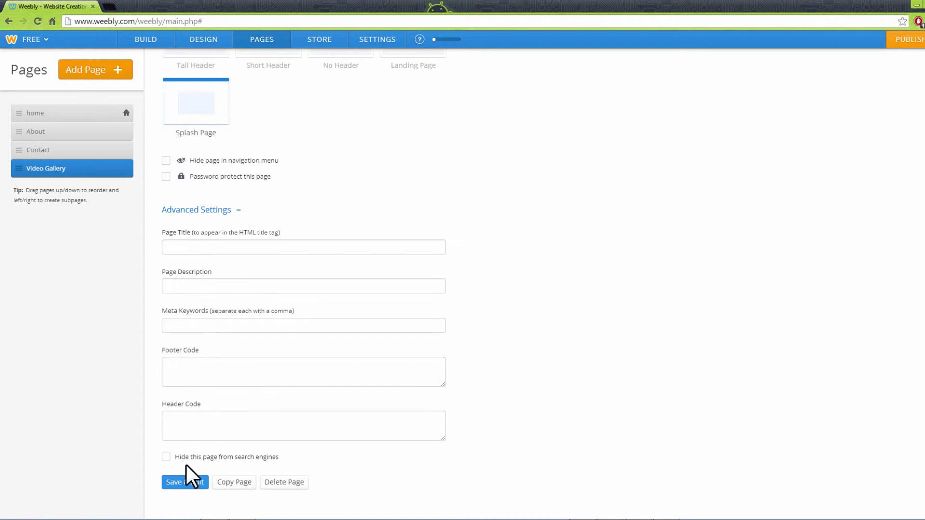
{"action": "left_click", "coordinate": [184, 483]}
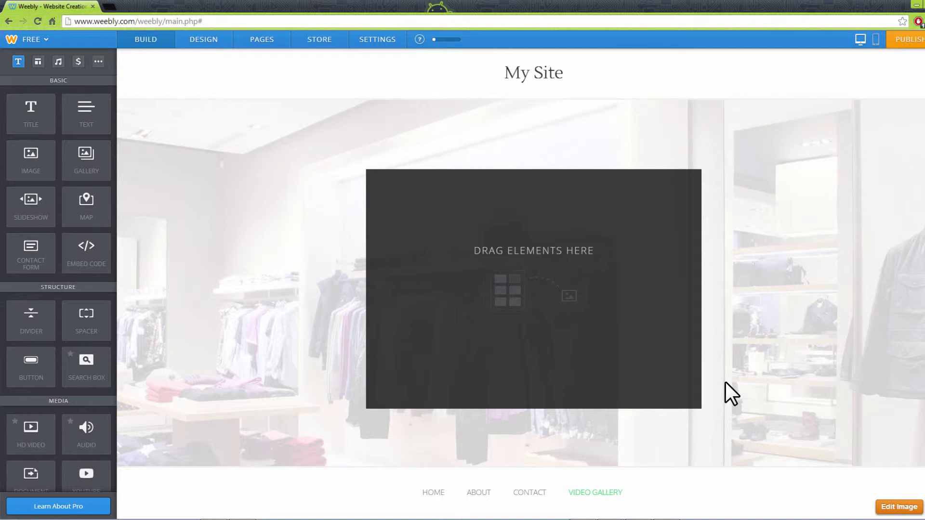
Step: Switch to the STORE tab to see the Store Dashboard's getting-started steps
{"action": "left_click", "coordinate": [321, 42]}
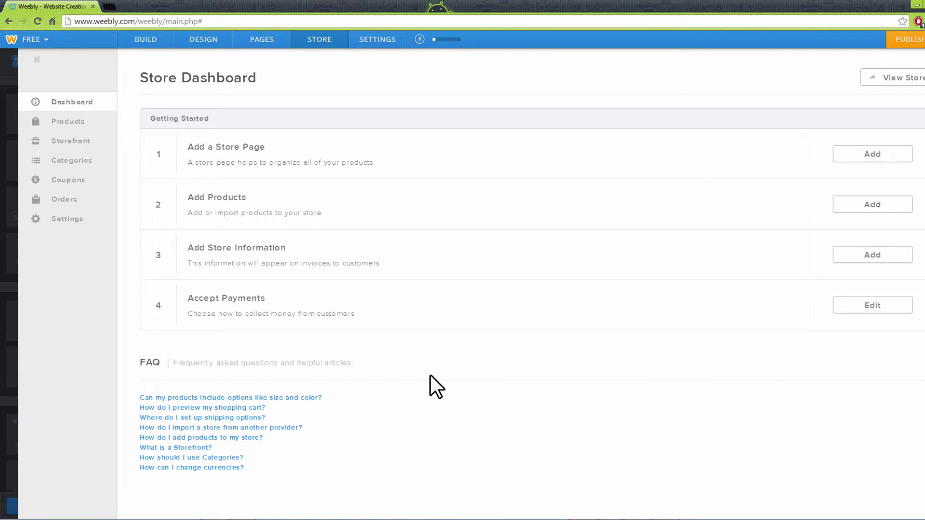
Step: Open the General settings showing the address namecompany.weebly.com and Site Title 'My Site'
{"action": "left_click", "coordinate": [373, 40]}
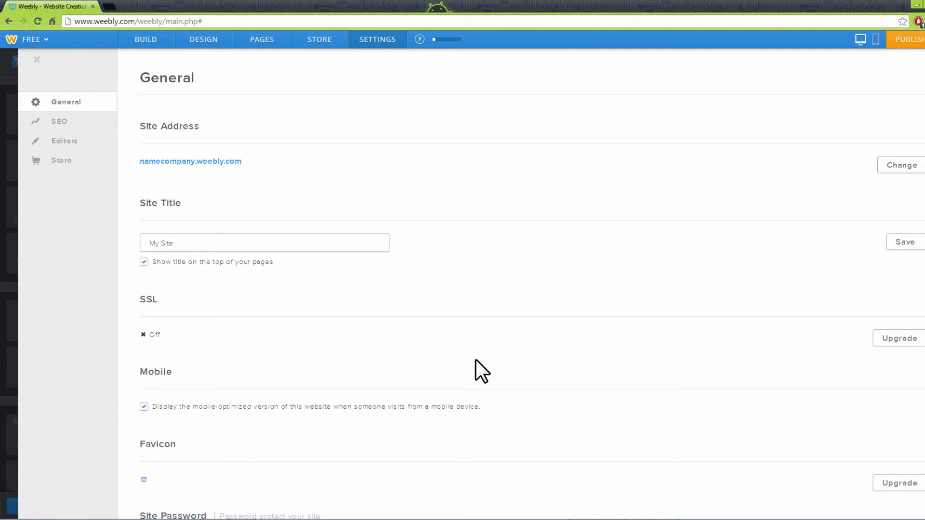
{"action": "key", "text": "Escape"}
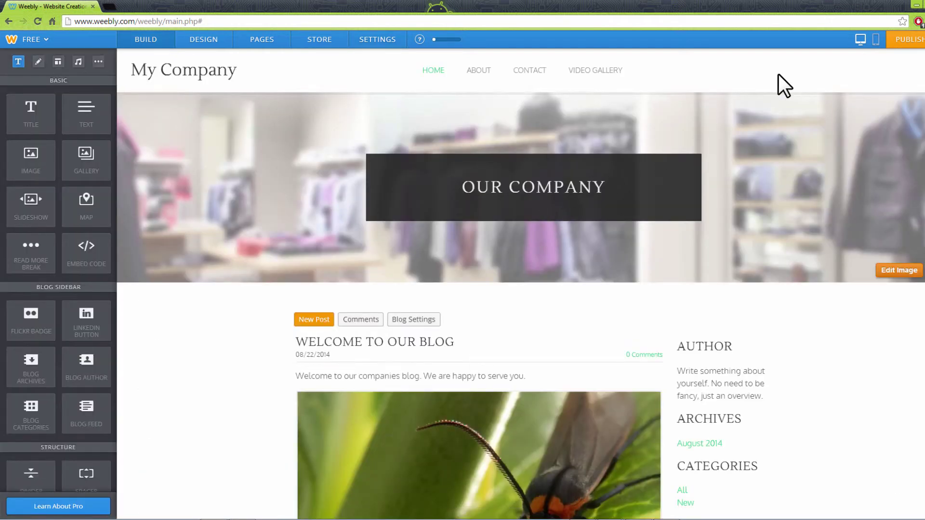
{"action": "left_click", "coordinate": [876, 41]}
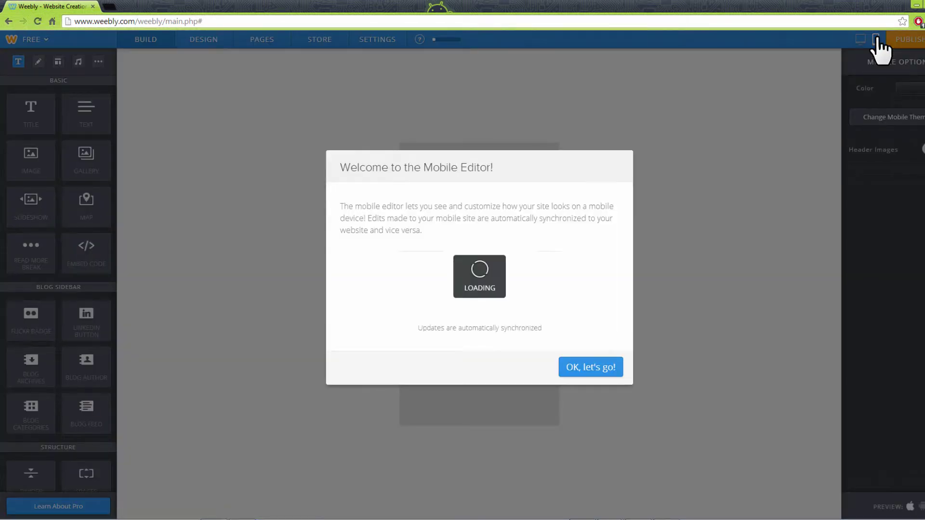
{"action": "scroll", "coordinate": [464, 332], "scroll_direction": "down", "scroll_amount": 6}
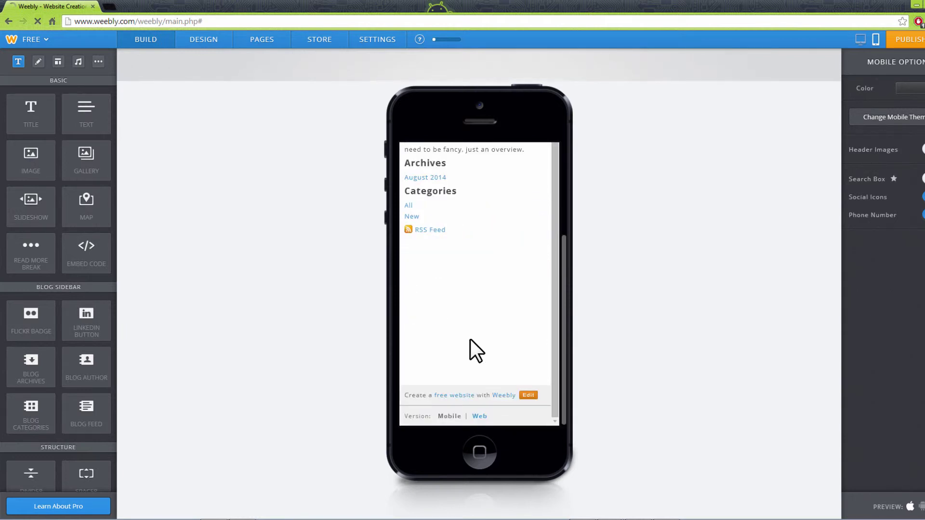
{"action": "left_click", "coordinate": [526, 396]}
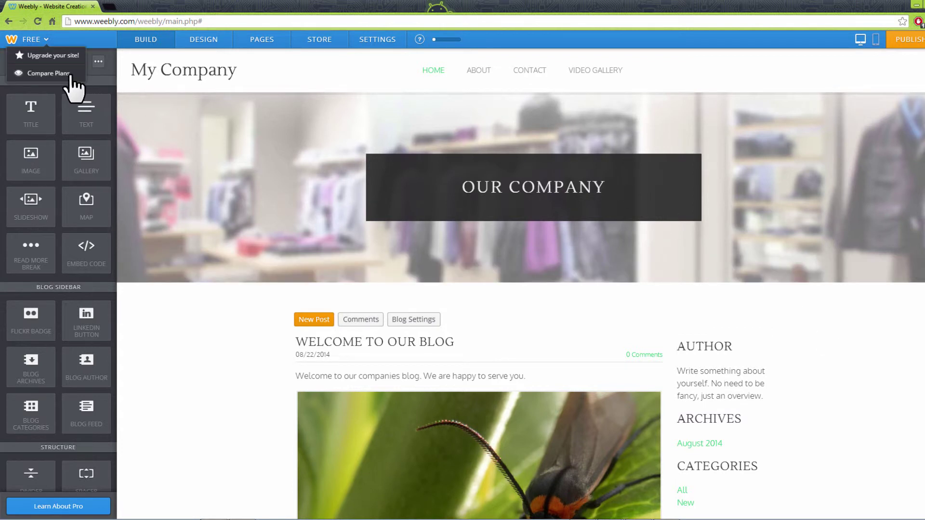
Step: View the Business, Pro and Starter plan comparison
{"action": "left_click", "coordinate": [68, 73]}
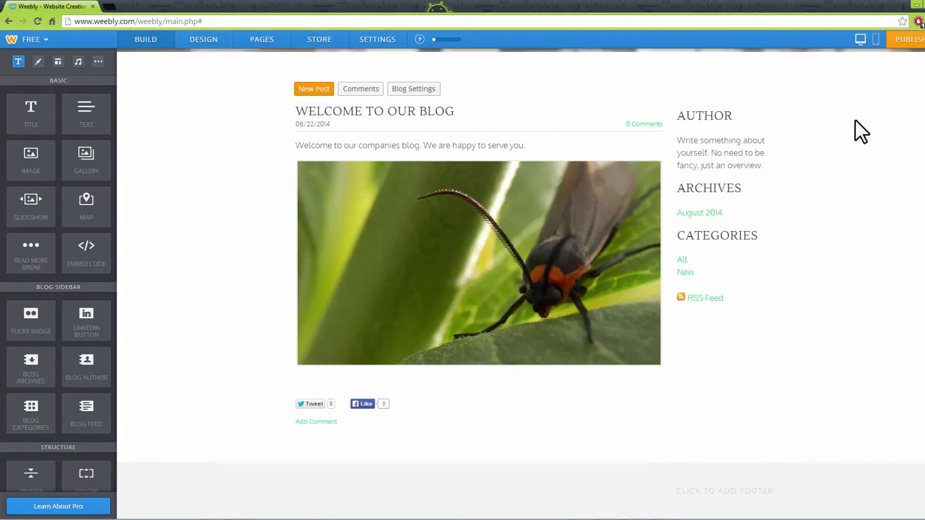
Step: Start publishing and categorize the site as an Education website
{"action": "left_click", "coordinate": [914, 47]}
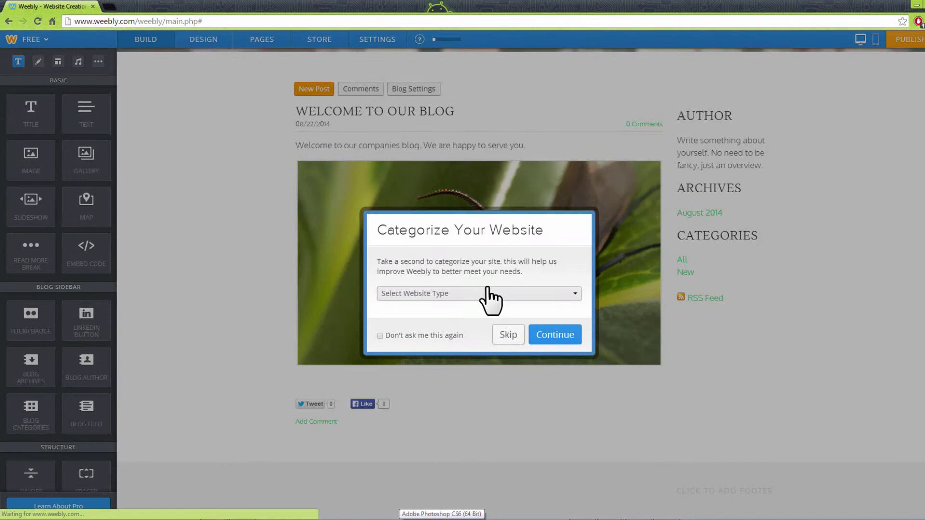
{"action": "left_click", "coordinate": [457, 298]}
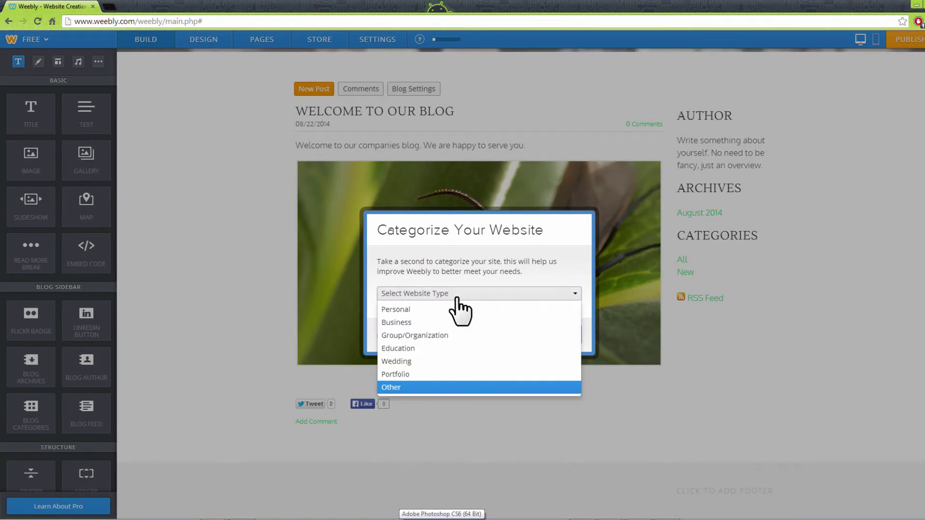
{"action": "left_click", "coordinate": [414, 347]}
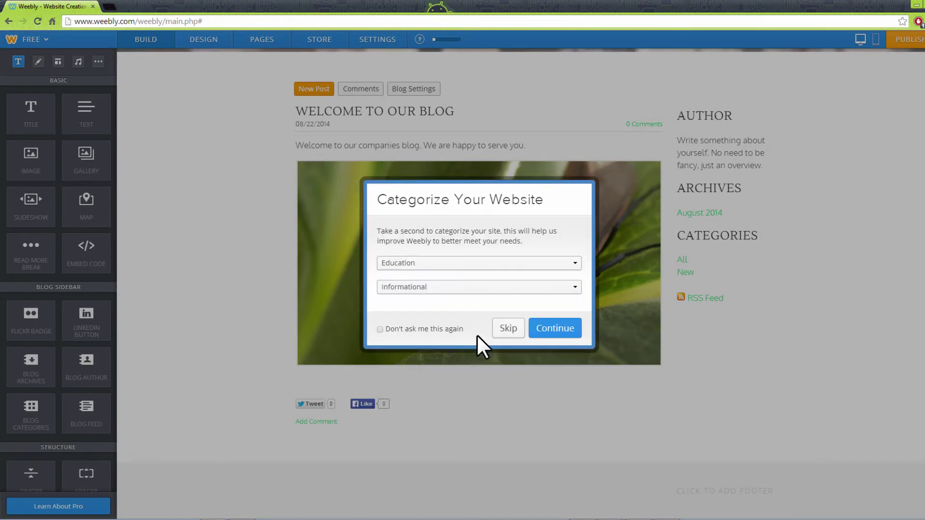
{"action": "left_click", "coordinate": [574, 330]}
Step: Enter the captcha verification words and publish the site to namecompany.weebly.com
{"action": "left_click", "coordinate": [424, 324]}
{"action": "type", "text": "129"}
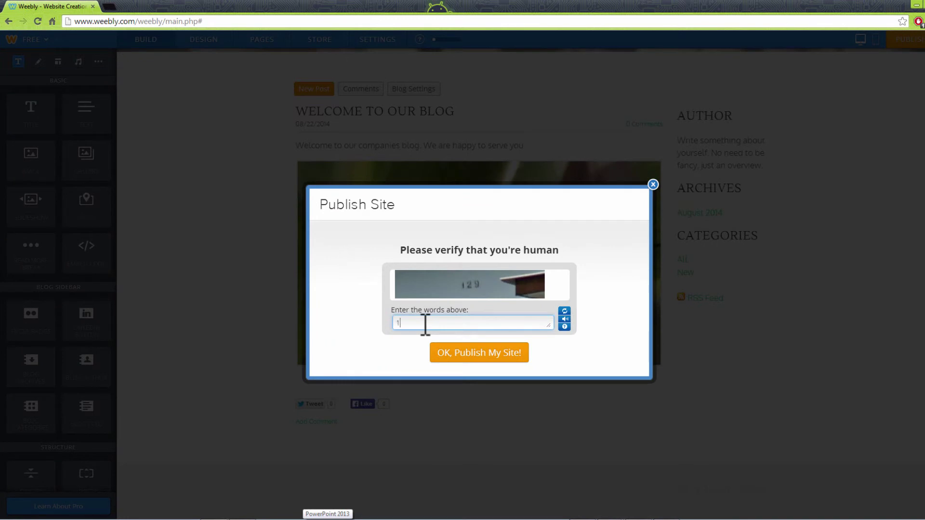
{"action": "left_click", "coordinate": [472, 353]}
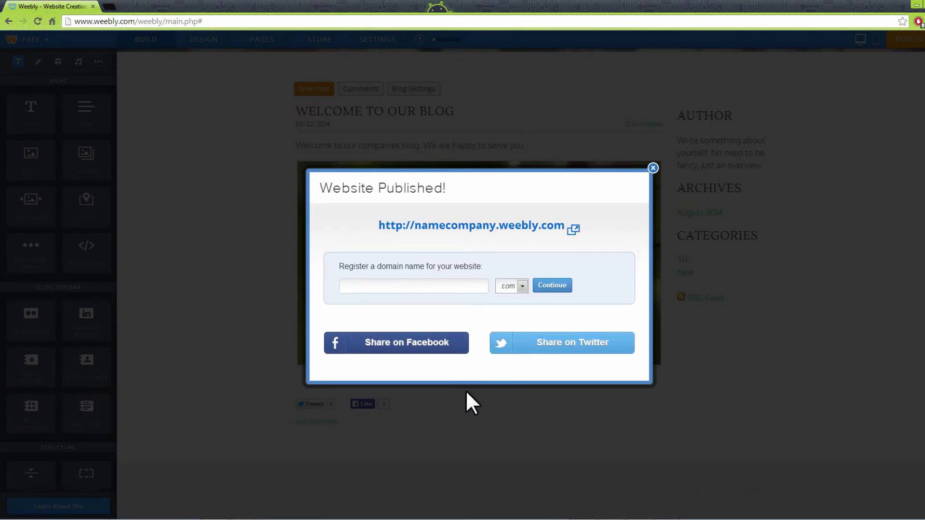
{"action": "left_click", "coordinate": [482, 226]}
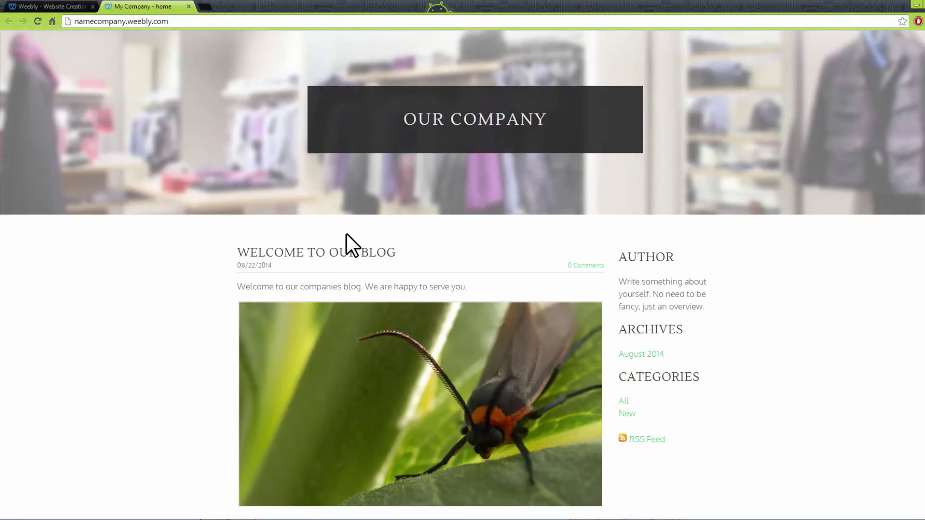
{"action": "scroll", "coordinate": [346, 233], "scroll_direction": "down", "scroll_amount": 3}
{"action": "scroll", "coordinate": [346, 232], "scroll_direction": "up", "scroll_amount": 4}
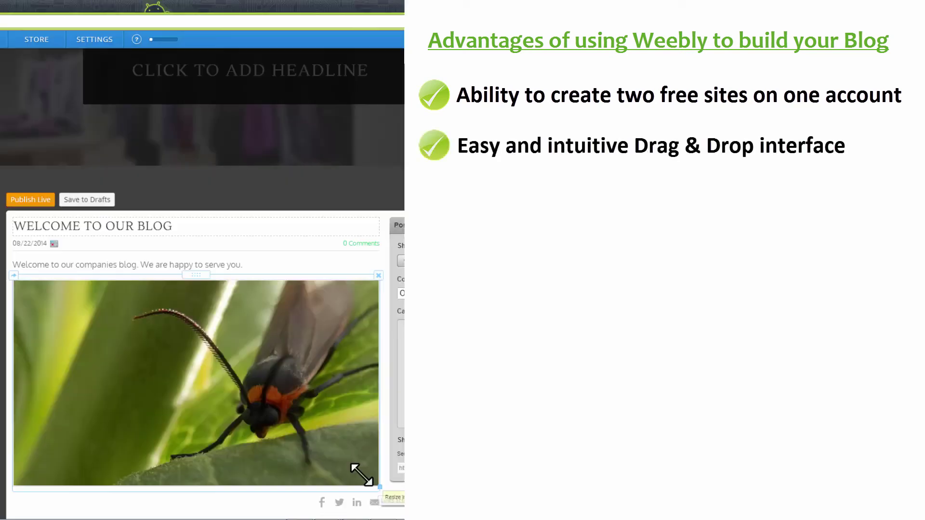
{"action": "left_click_drag", "start_coordinate": [362, 470], "coordinate": [378, 484]}
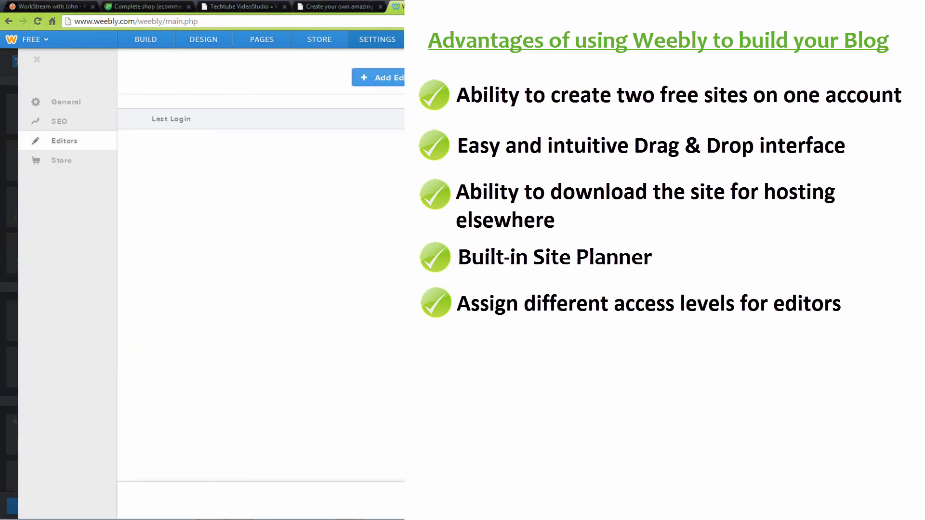
{"action": "left_click", "coordinate": [380, 78]}
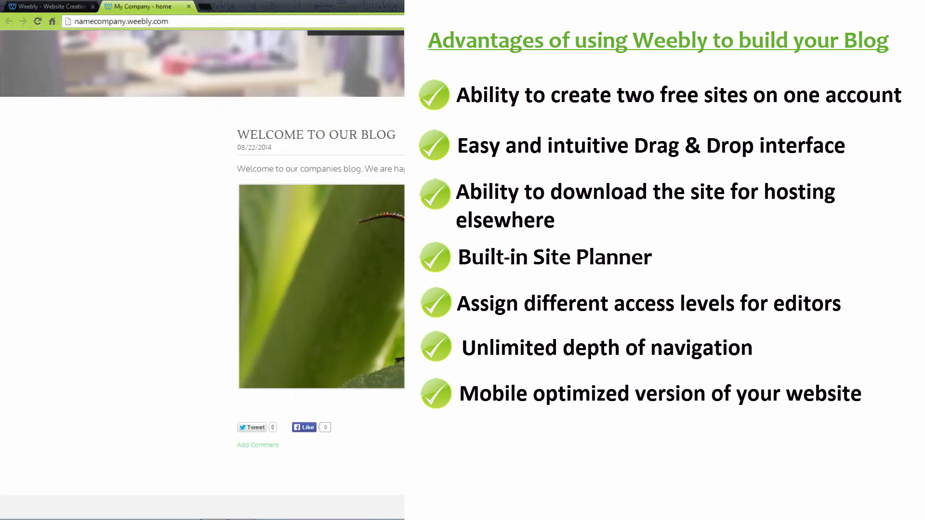
{"action": "scroll", "coordinate": [202, 260], "scroll_direction": "up", "scroll_amount": 2}
{"action": "scroll", "coordinate": [203, 260], "scroll_direction": "up", "scroll_amount": 1}
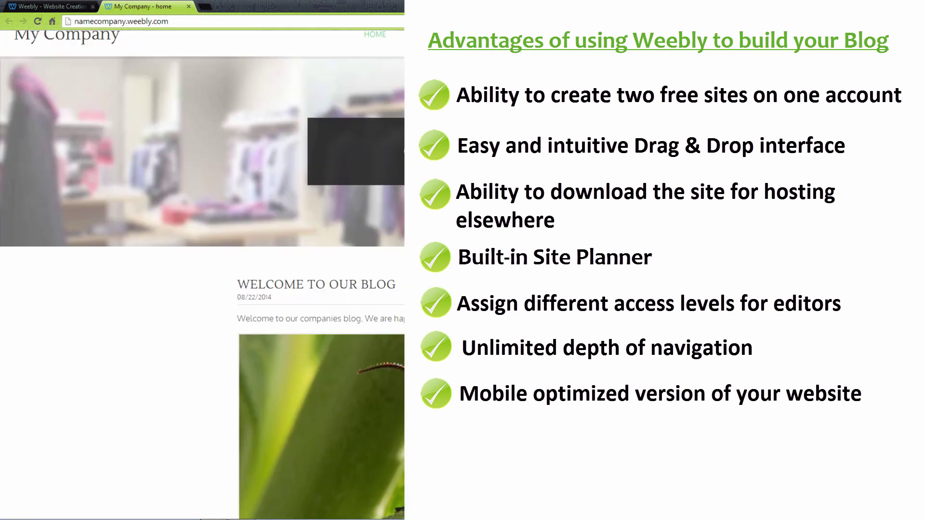